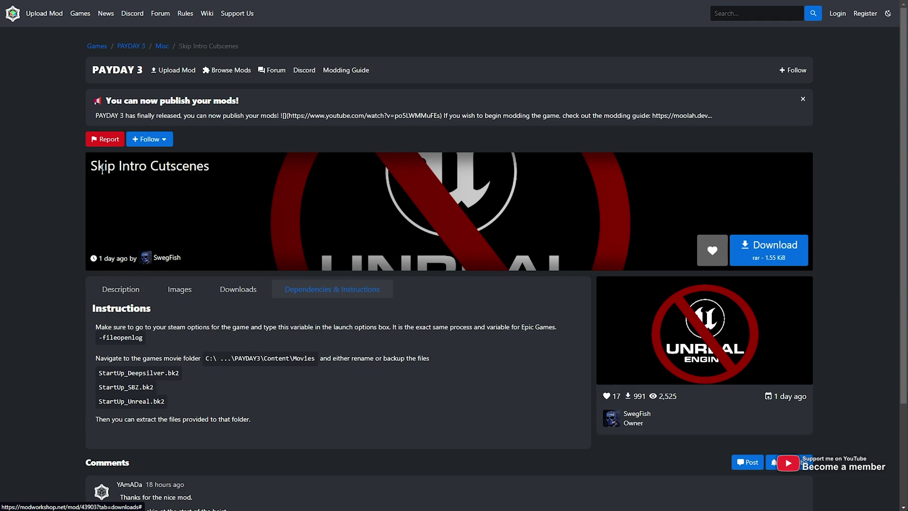
Confirm the Skip Intro Cutscenes mod lists three StartUp .bk2 files, matching the downloaded SkipStartup archive
left_click_drag(102, 170, 188, 166)
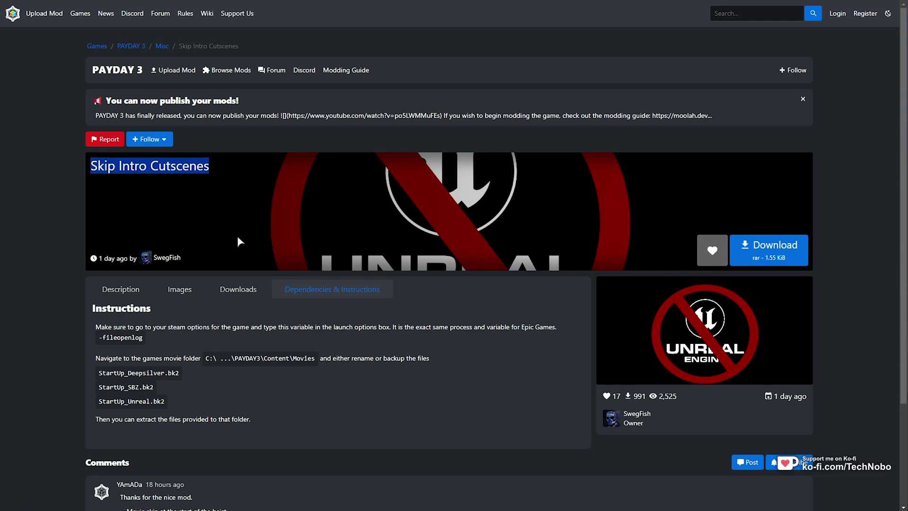
left_click_drag(184, 411, 95, 372)
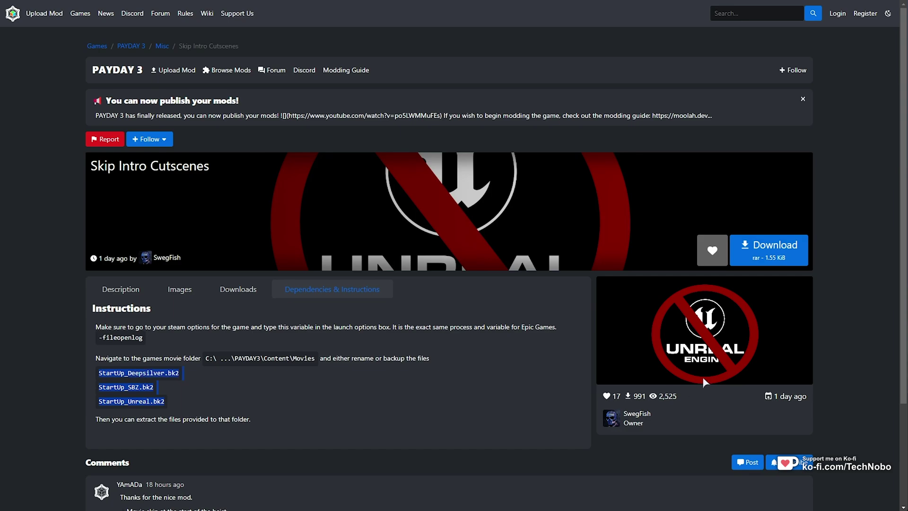
left_click(779, 257)
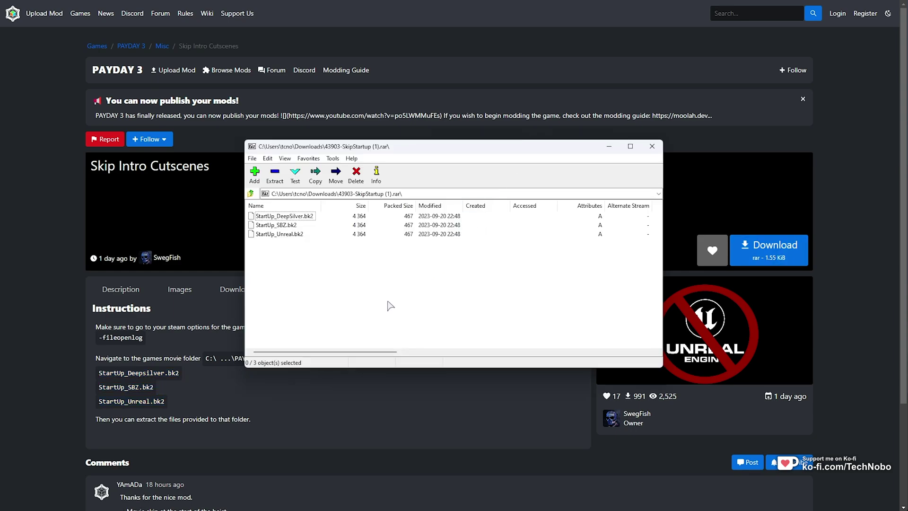
left_click_drag(348, 277, 293, 213)
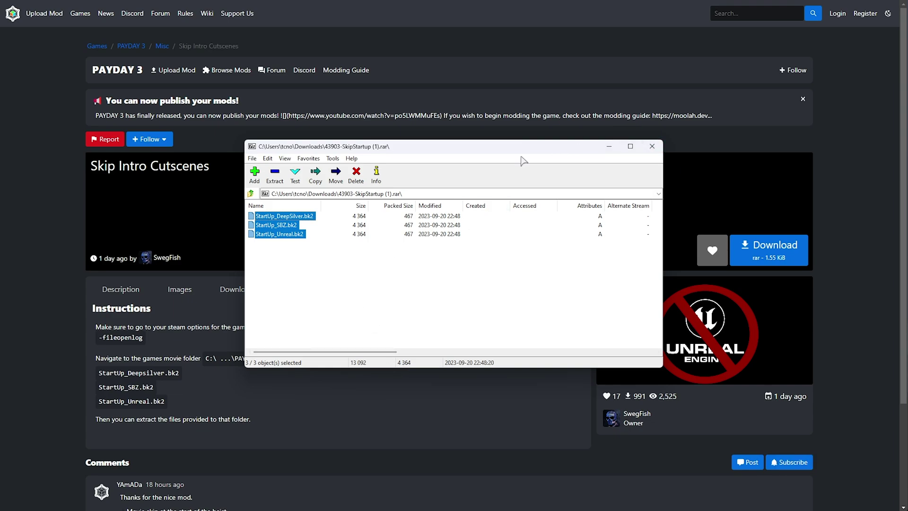
left_click(280, 360)
Review the PAYDAY3\Content\Movies path and StartUp file instructions, then go to the No-Intro Videos Fix page
left_click_drag(314, 358, 235, 358)
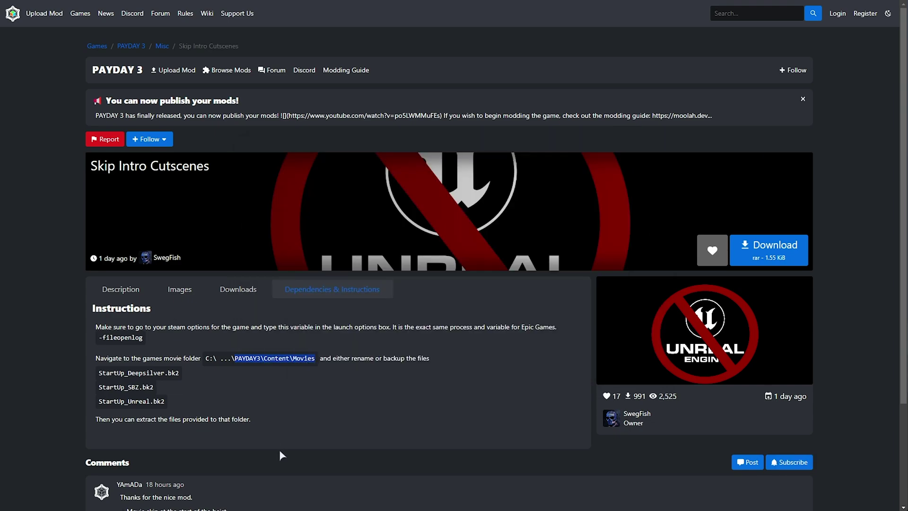
triple_click(95, 352)
left_click(237, 375)
left_click_drag(194, 418, 133, 369)
left_click(133, 369)
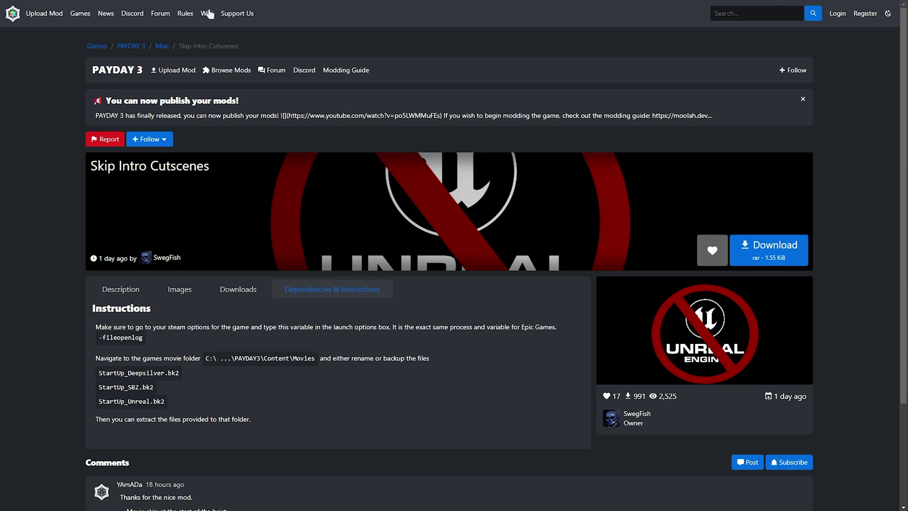
key("ctrl+Tab")
Download the PD3No-IntroFix main file through Manual Download with the free slow option
scroll(291, 168, "up", 2)
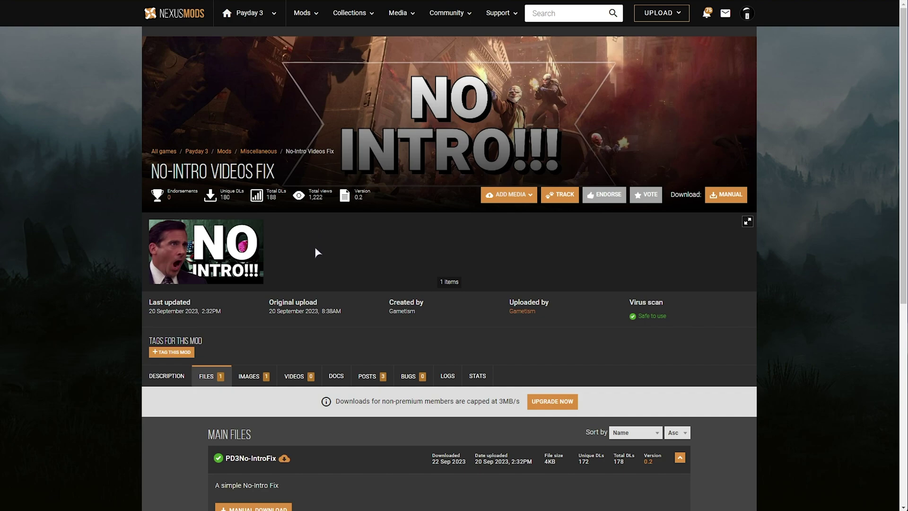
scroll(314, 247, "down", 3)
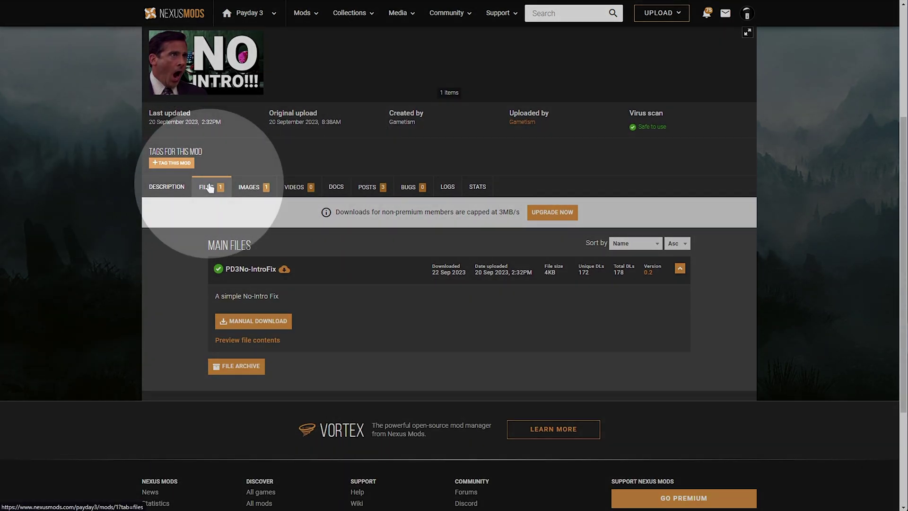
left_click(273, 320)
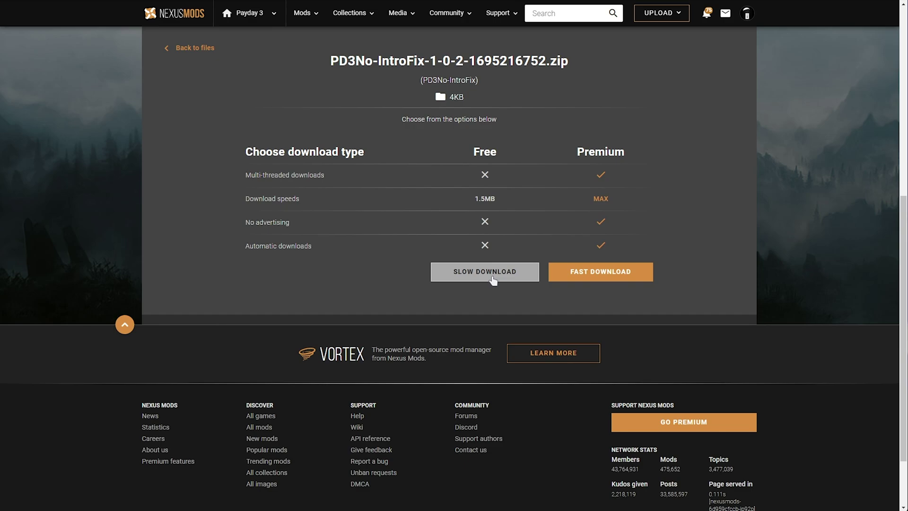
left_click(492, 275)
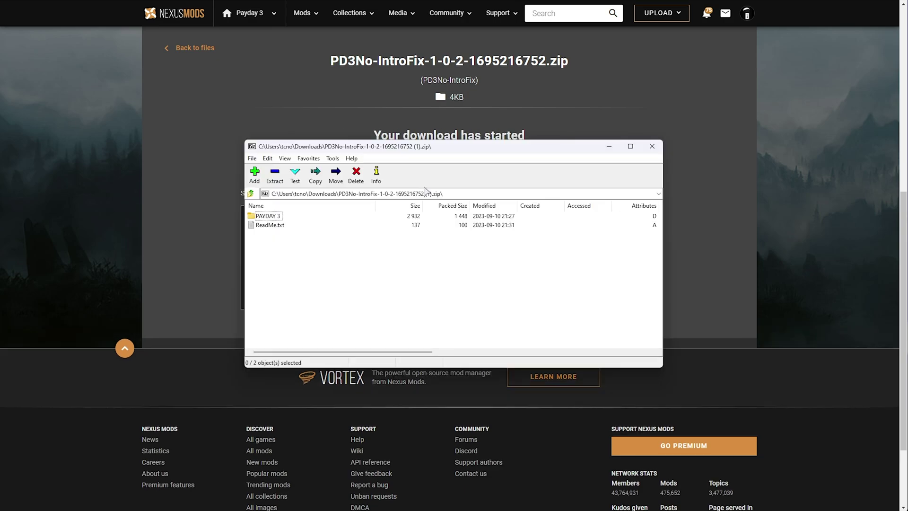
Open the PD3No-IntroFix zip, read ReadMe.txt, and browse to PAYDAY 3\PAYDAY3\Content\Movies
left_click(272, 225)
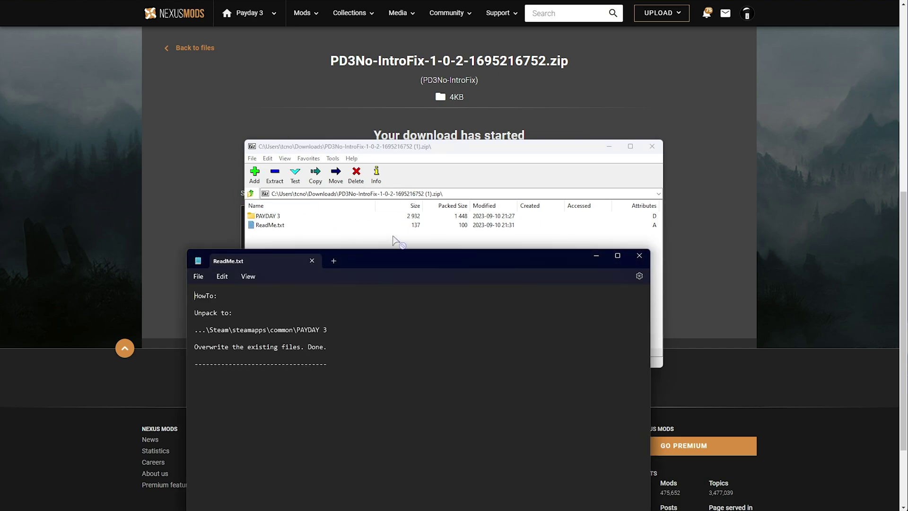
key("ctrl+a")
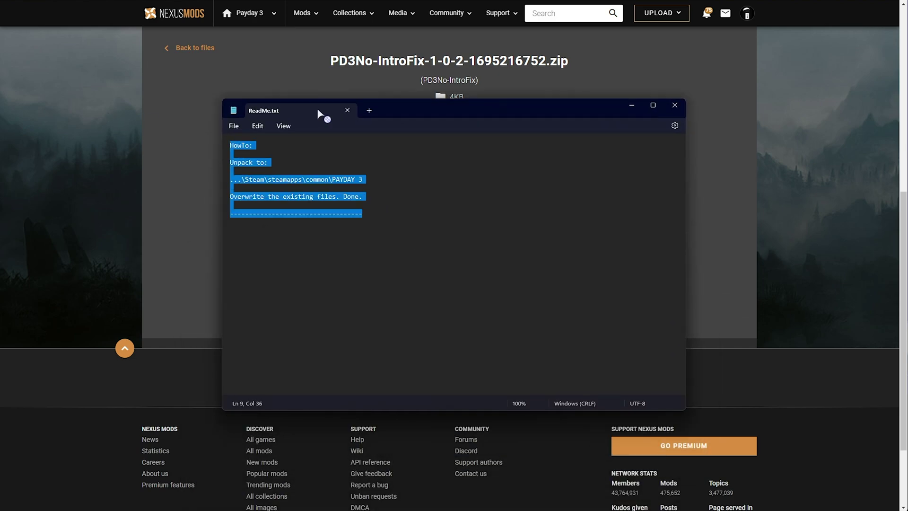
left_click(347, 111)
double_click(269, 216)
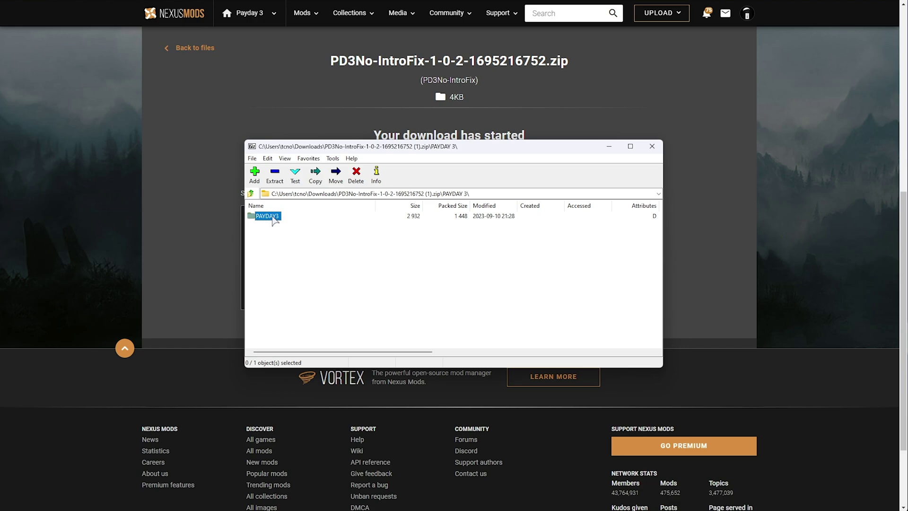
double_click(275, 217)
double_click(274, 219)
double_click(274, 219)
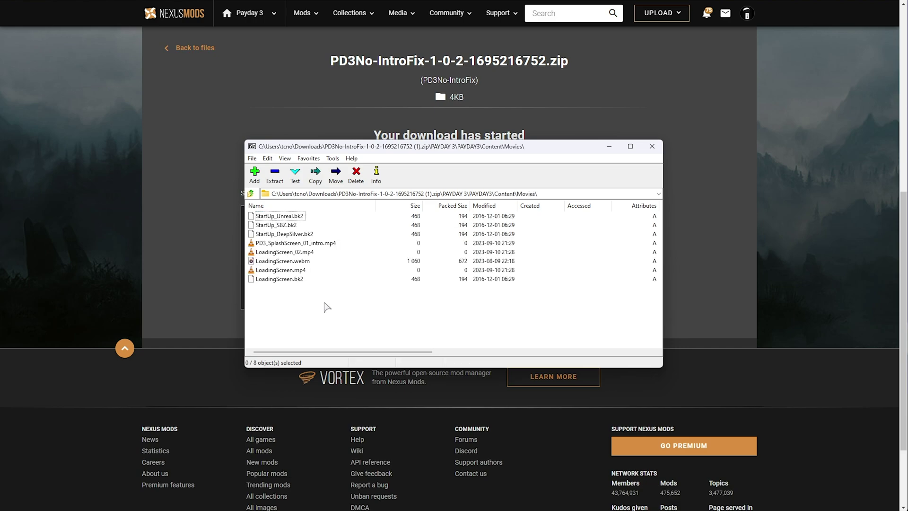
Inspect the archive's three StartUp .bk2 files and its five splash and loading-screen videos
left_click_drag(331, 239, 286, 213)
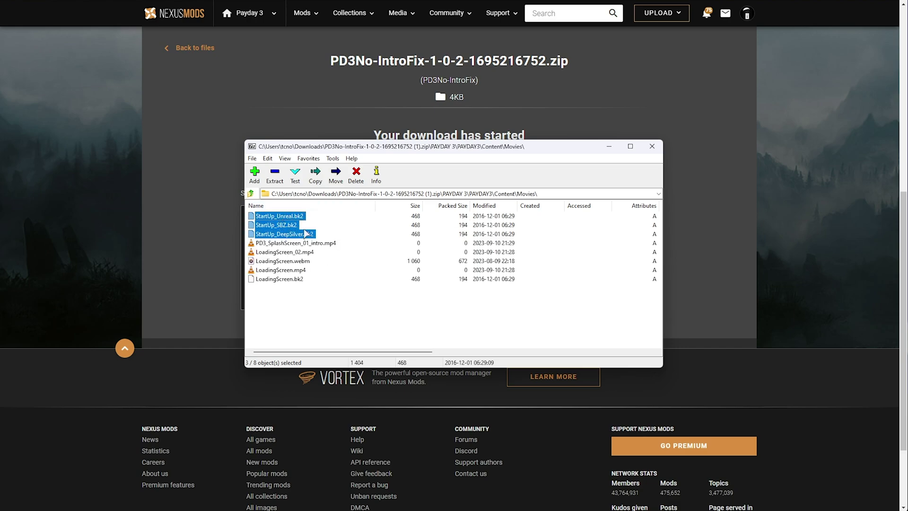
left_click_drag(335, 298, 286, 247)
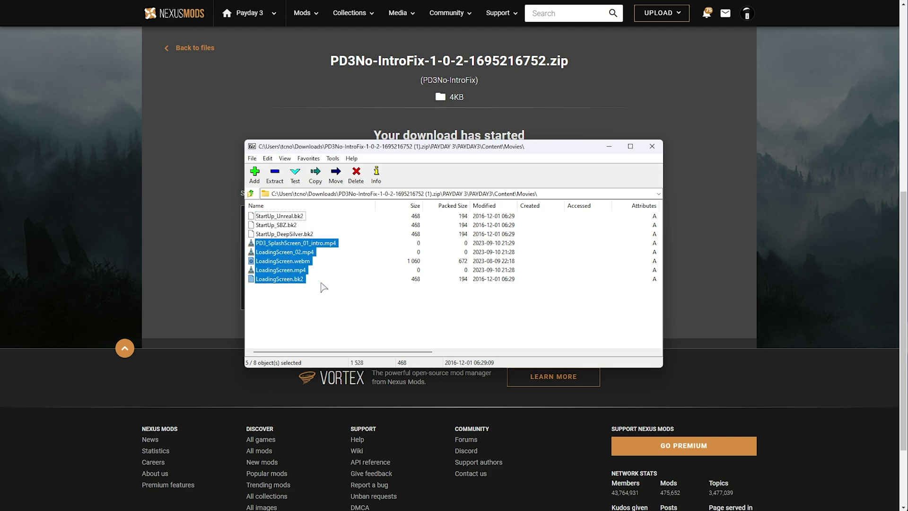
left_click(303, 271)
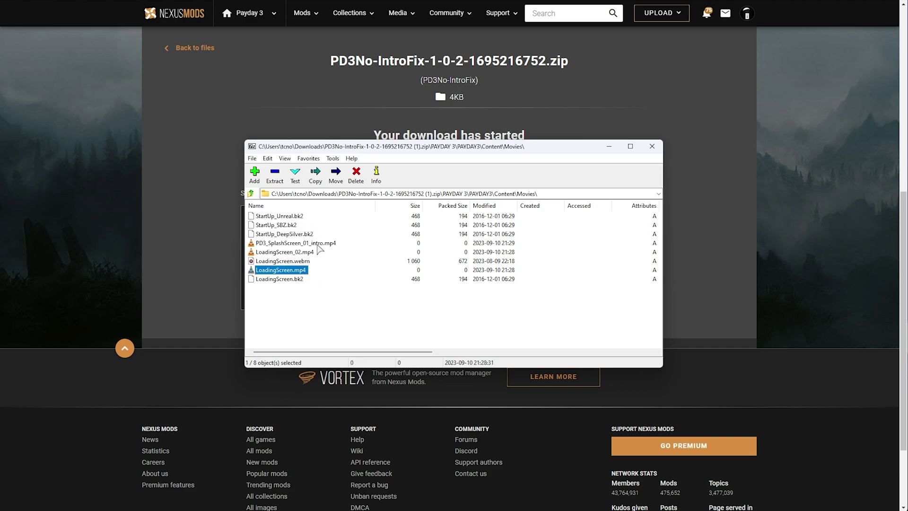
left_click(318, 245)
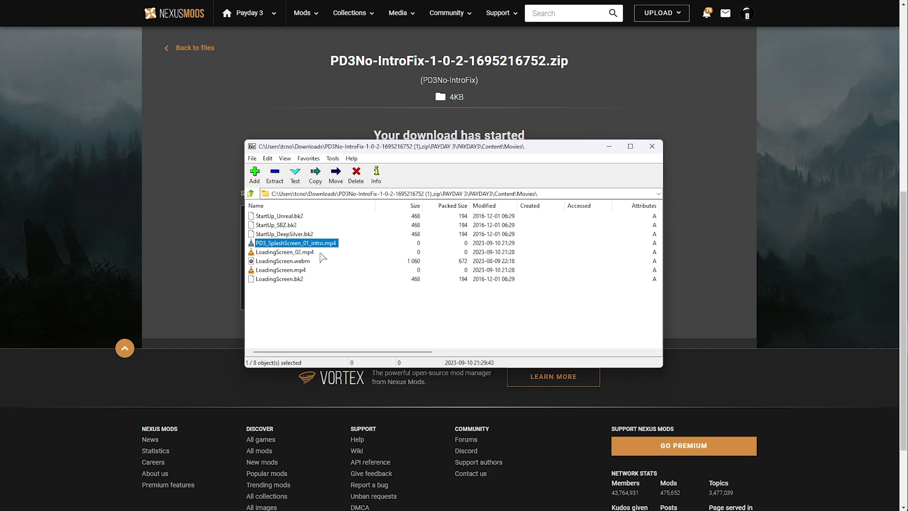
left_click_drag(337, 291, 279, 249)
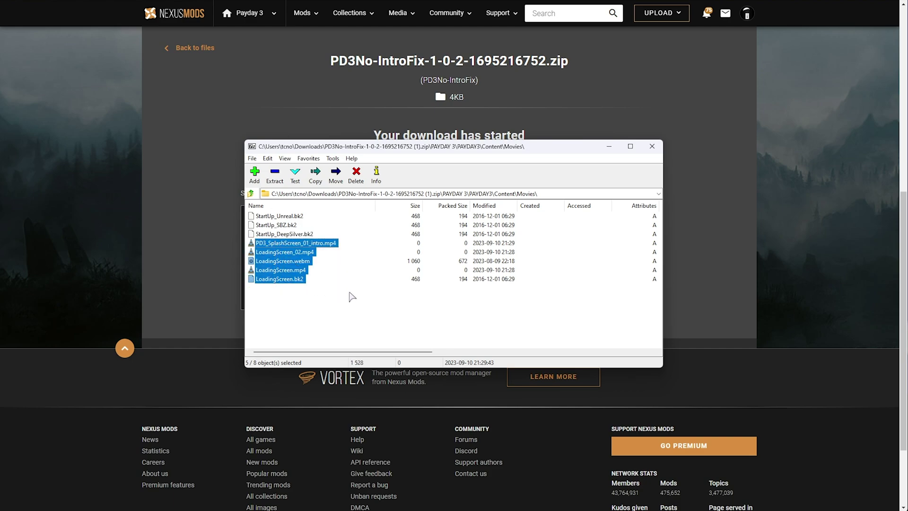
Minimize 7-Zip and recheck the PAYDAY3 game path in the mod instructions
left_click(605, 148)
scroll(136, 188, "up", 5)
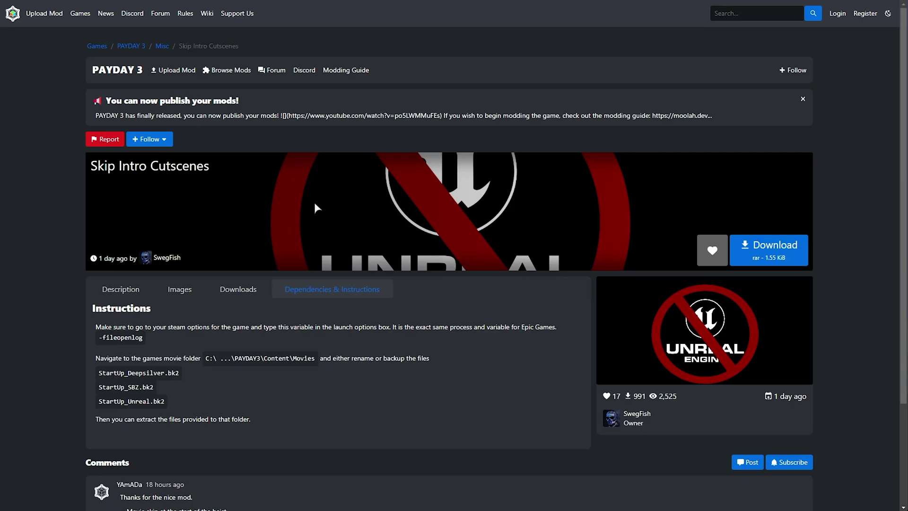
double_click(241, 358)
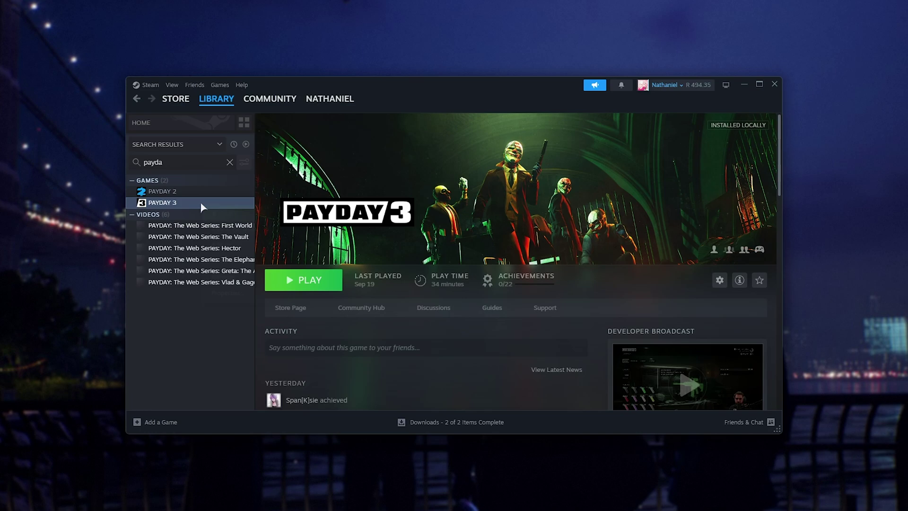
Open PAYDAY 3's install folder from Steam via Manage > Browse local files
right_click(202, 204)
mouse_move(254, 277)
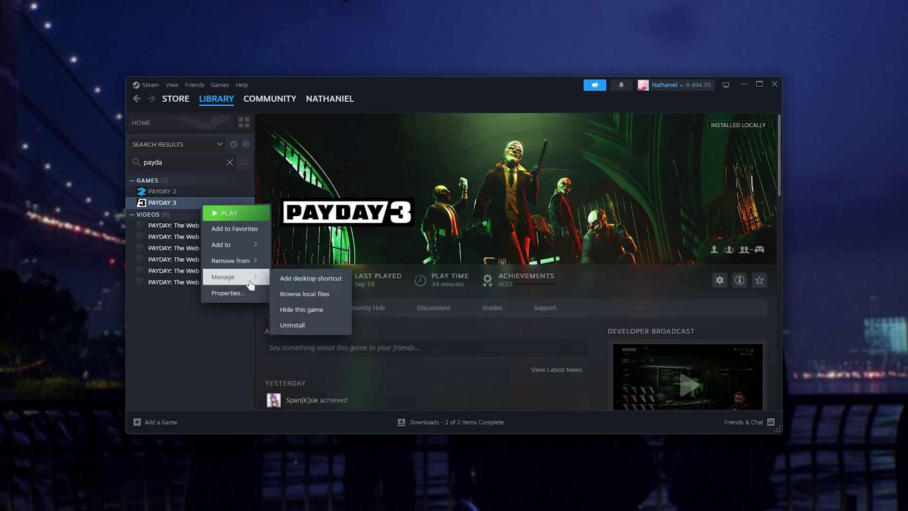
left_click(321, 293)
Centre the Explorer window and open the game's PAYDAY3\Content\Movies folder
left_click_drag(308, 96, 561, 110)
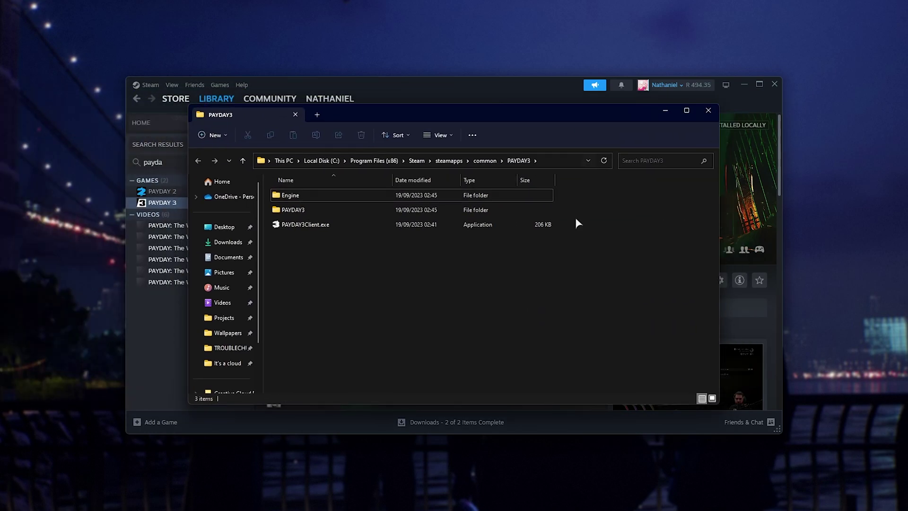
double_click(352, 211)
double_click(351, 210)
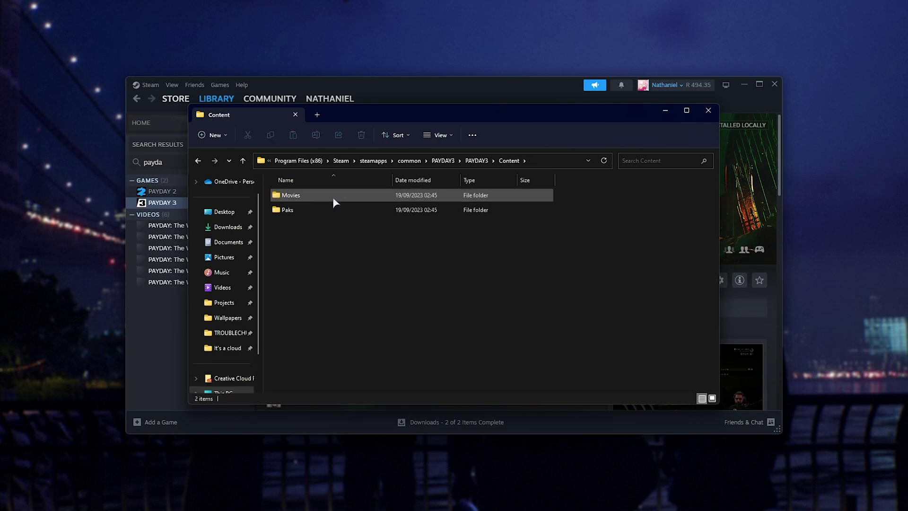
double_click(336, 195)
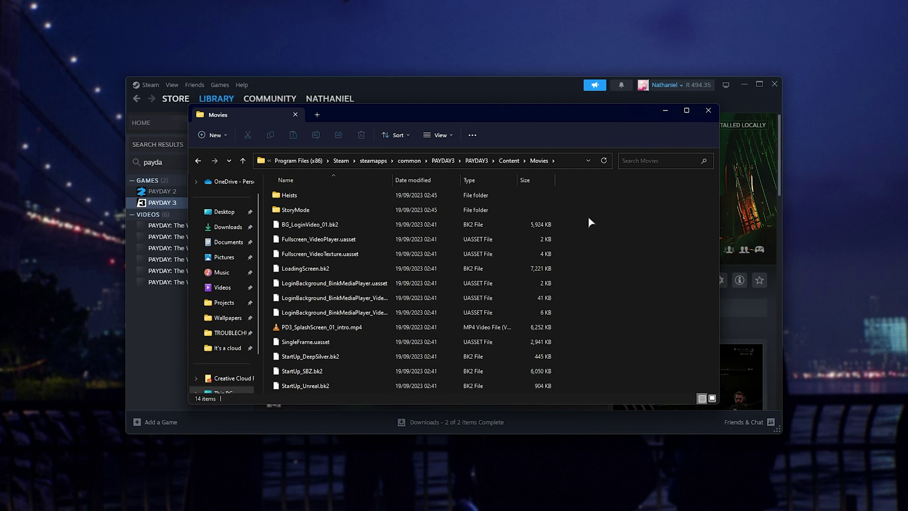
left_click_drag(597, 193, 640, 324)
Drop the SkipStartup files into Movies, cancel the replace, and select the three original StartUp .bk2 files
key("alt+Tab")
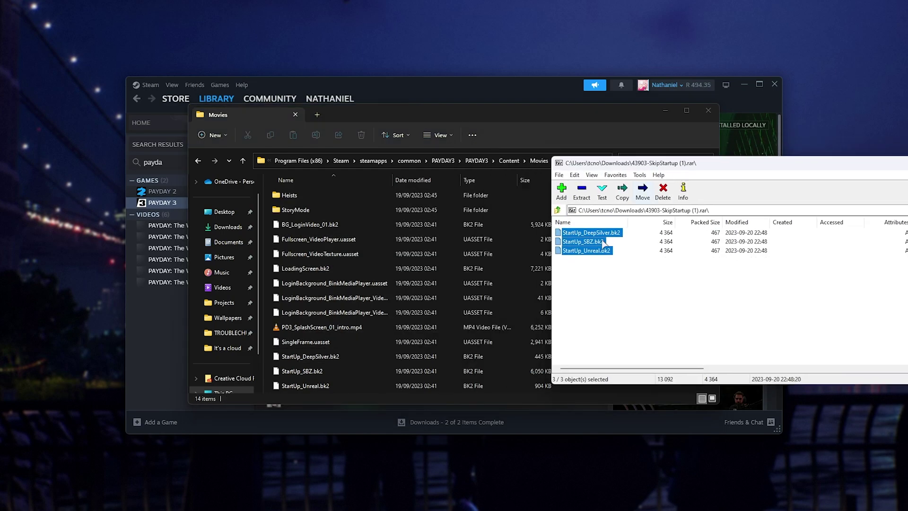
left_click_drag(458, 285, 459, 286)
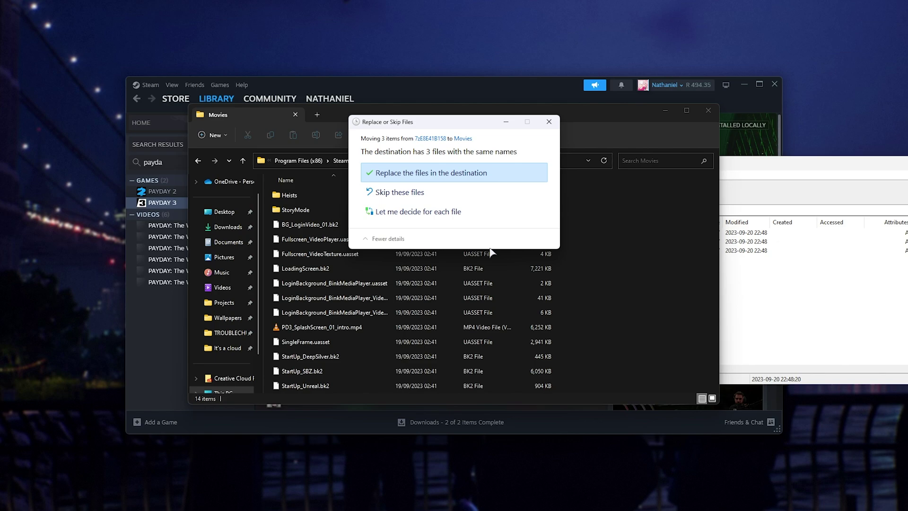
left_click(549, 122)
left_click_drag(581, 353, 471, 397)
Create an 'old' folder in Movies and swap in the empty 5 KB StartUp files
key("ctrl+shift+n")
type("ol")
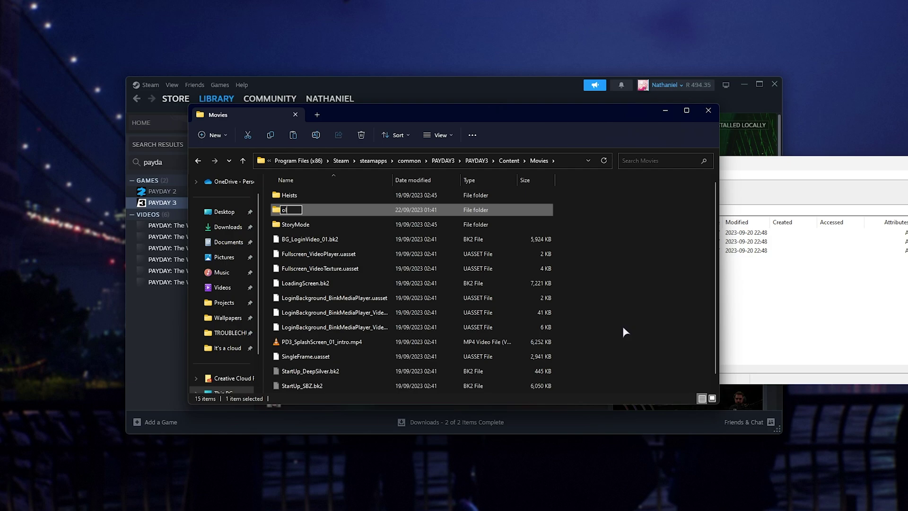
type("d")
key("Return")
key("Return")
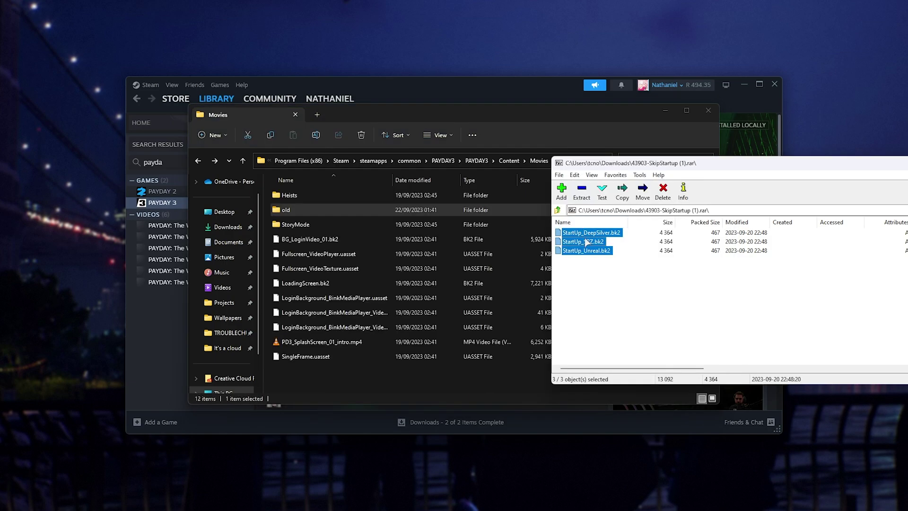
left_click_drag(588, 243, 401, 374)
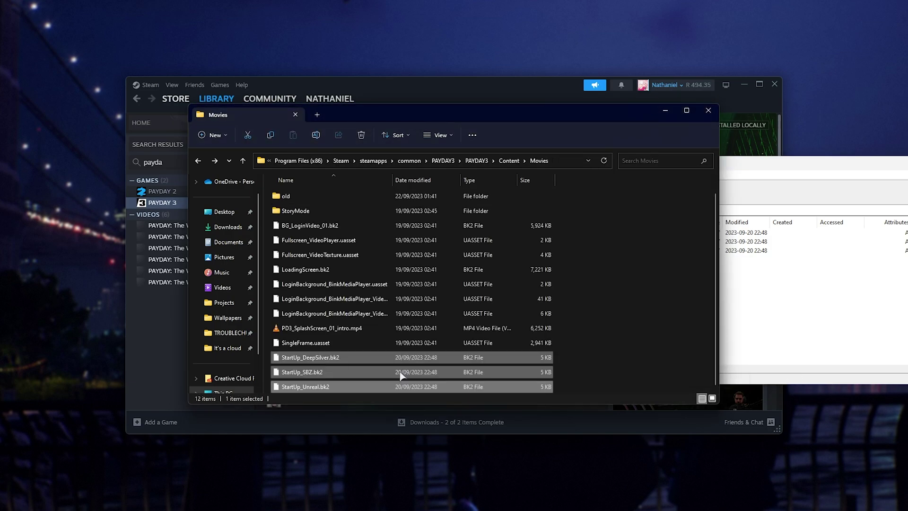
Check that 'old' holds the three original StartUp videos, then return to Movies
double_click(318, 196)
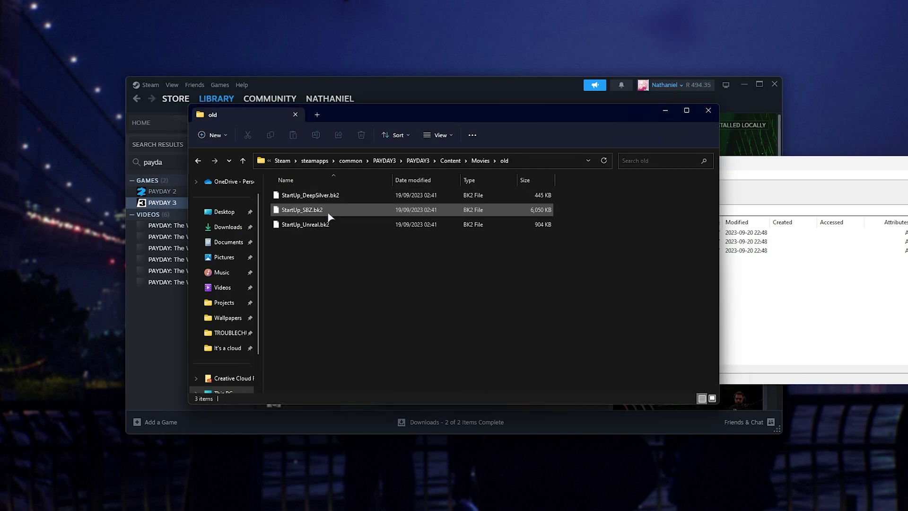
key("ctrl+a")
left_click(438, 269)
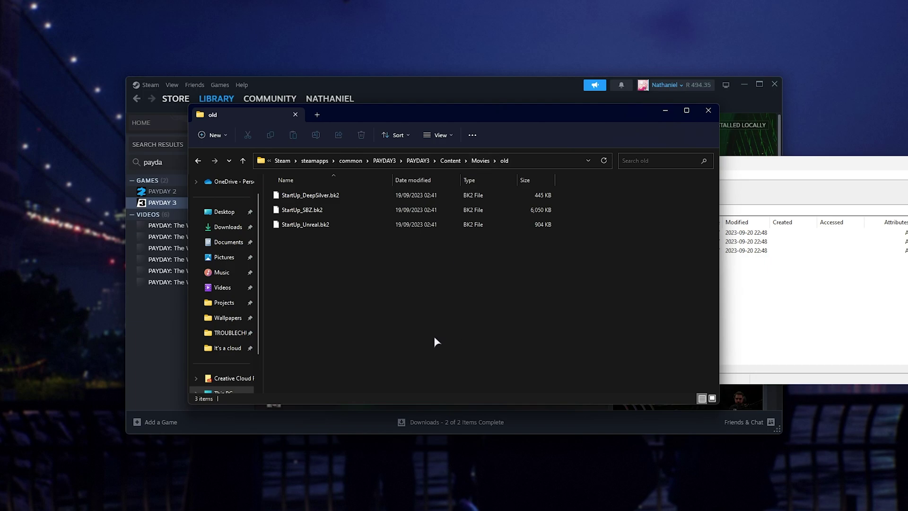
key("alt+Left")
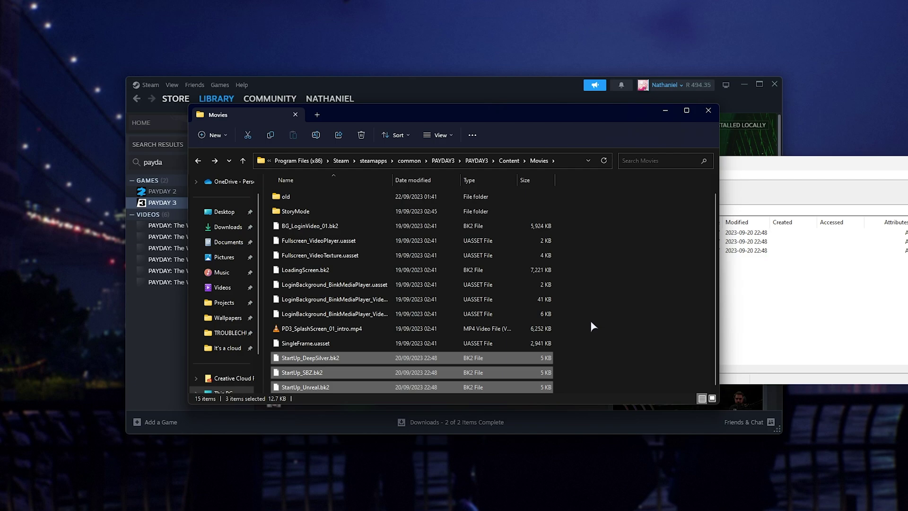
left_click(350, 329)
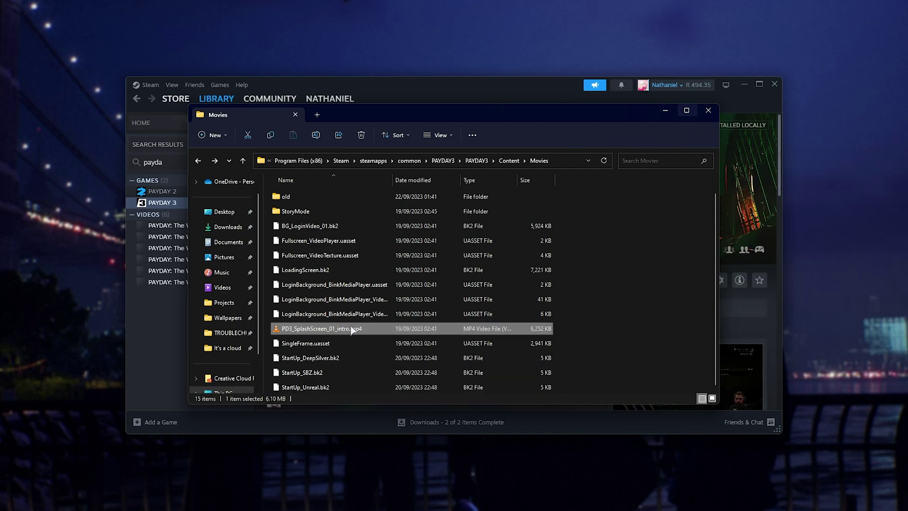
left_click(231, 496)
left_click(307, 244)
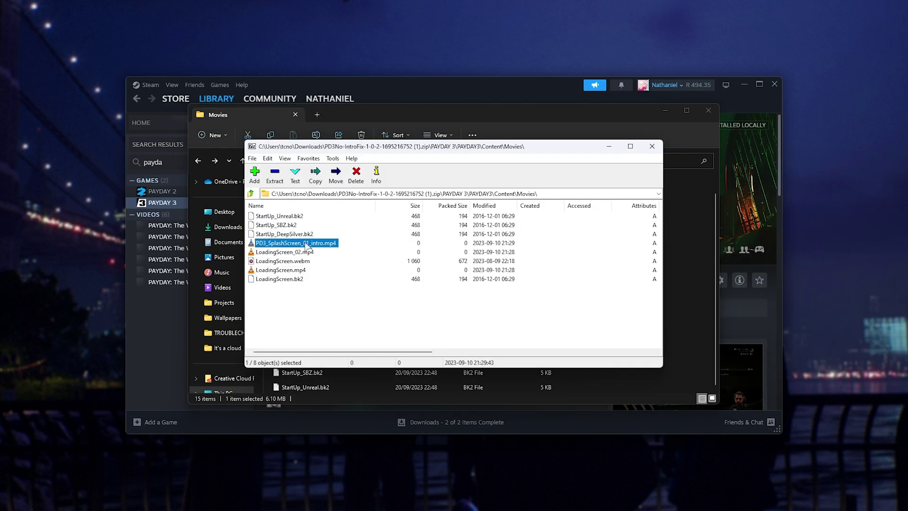
left_click_drag(307, 245, 359, 378)
double_click(577, 339)
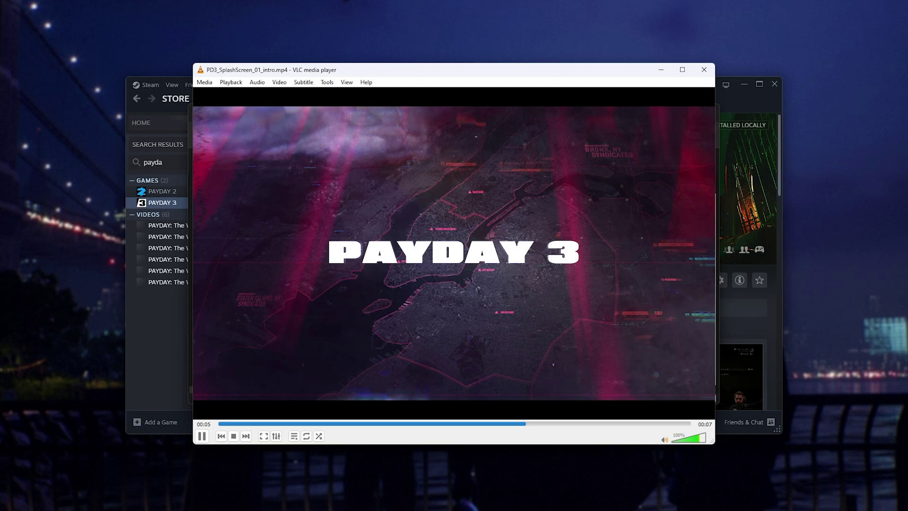
left_click(704, 69)
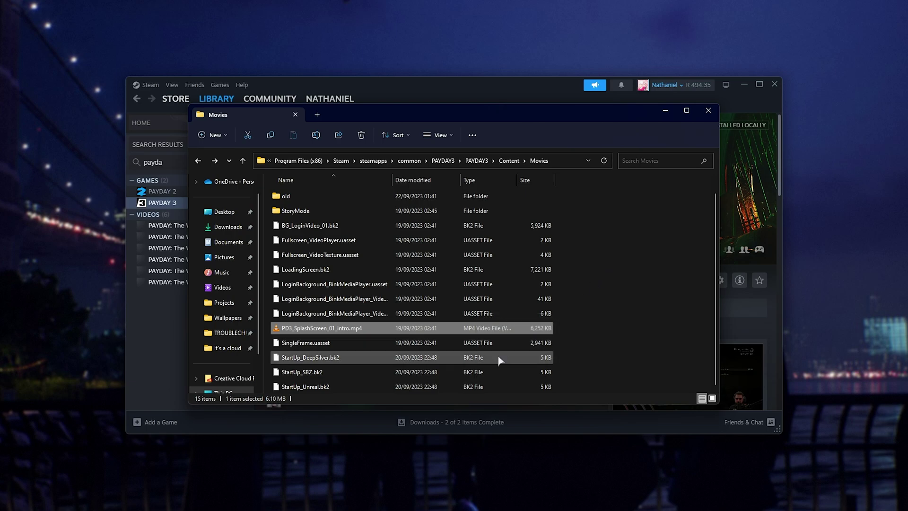
Open PAYDAY 3's Manage > Files in the Xbox app and browse to its install location
key("alt+Tab")
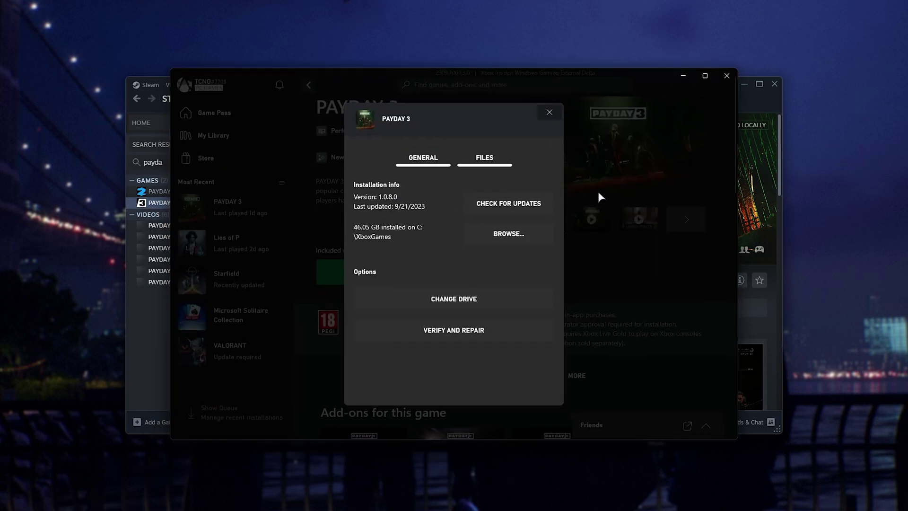
left_click(597, 191)
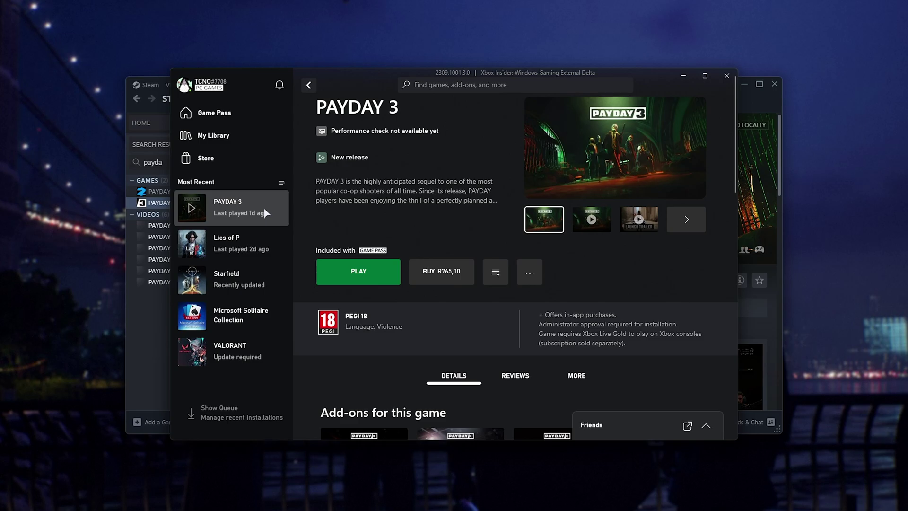
left_click(525, 274)
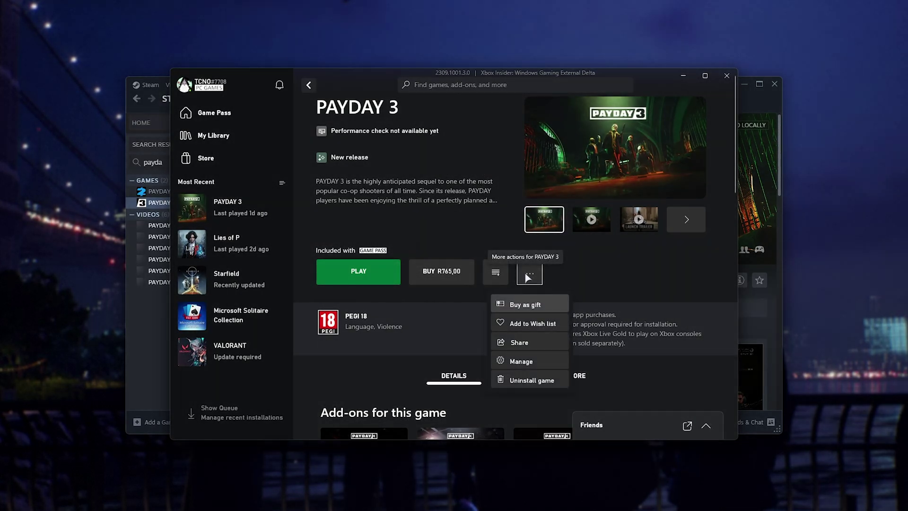
left_click(521, 361)
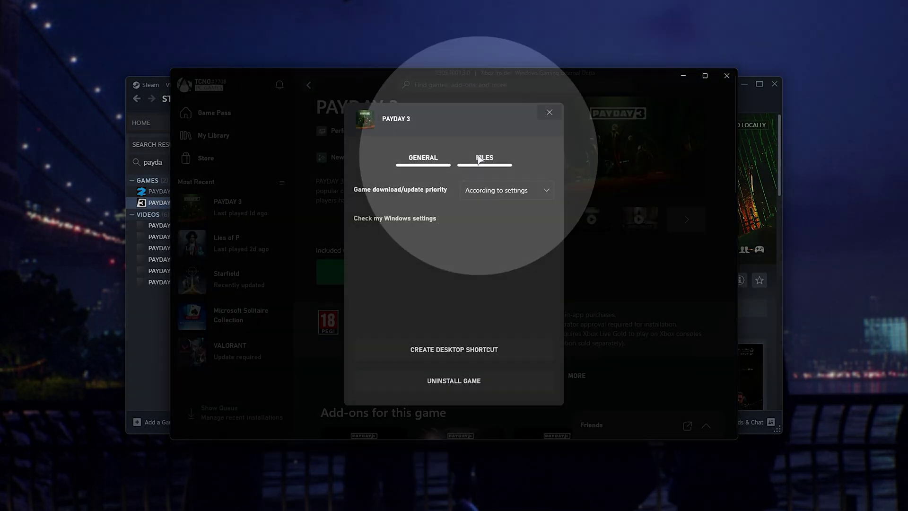
left_click(479, 159)
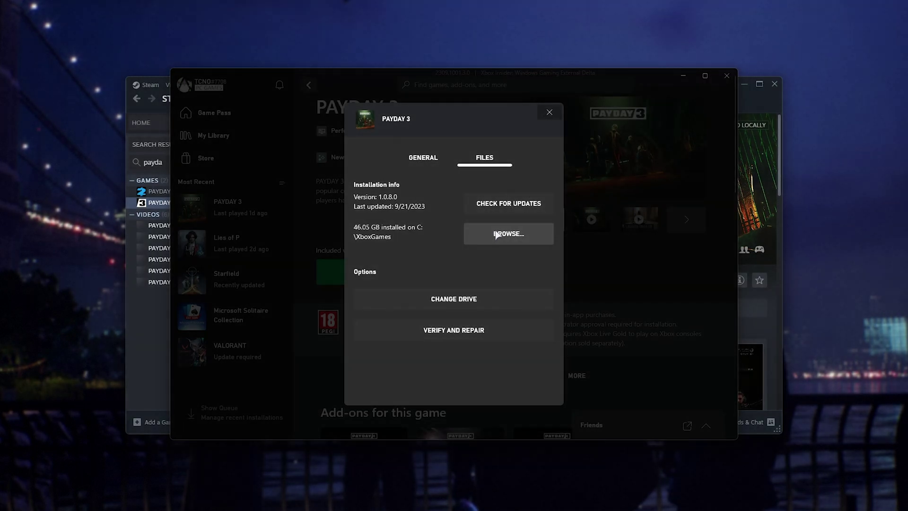
left_click(497, 235)
Browse to Payday 3\Content\PAYDAY3\Content\Movies and inspect the Xbox install's movie files
double_click(324, 225)
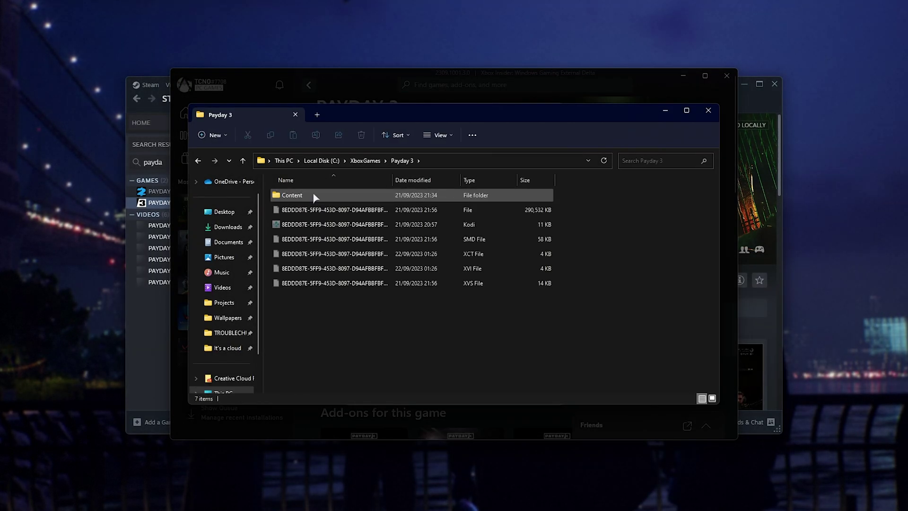
double_click(313, 194)
double_click(316, 209)
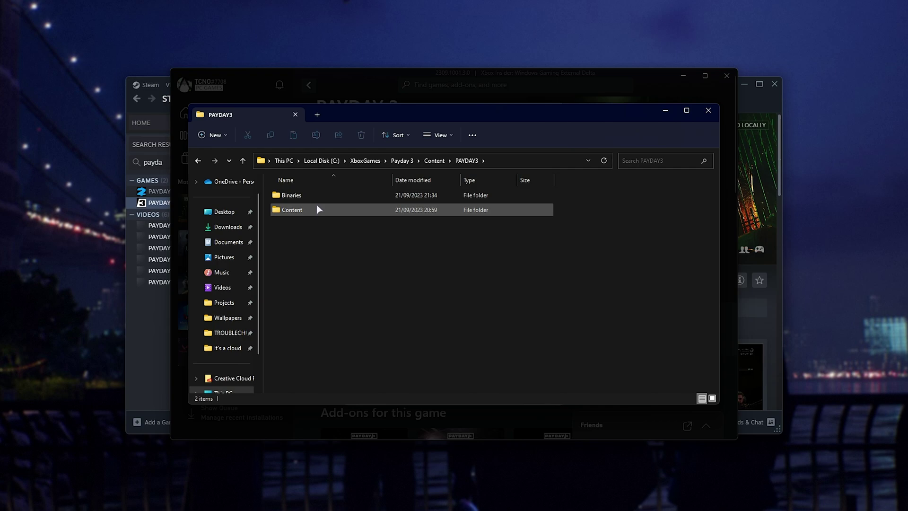
double_click(316, 208)
double_click(316, 199)
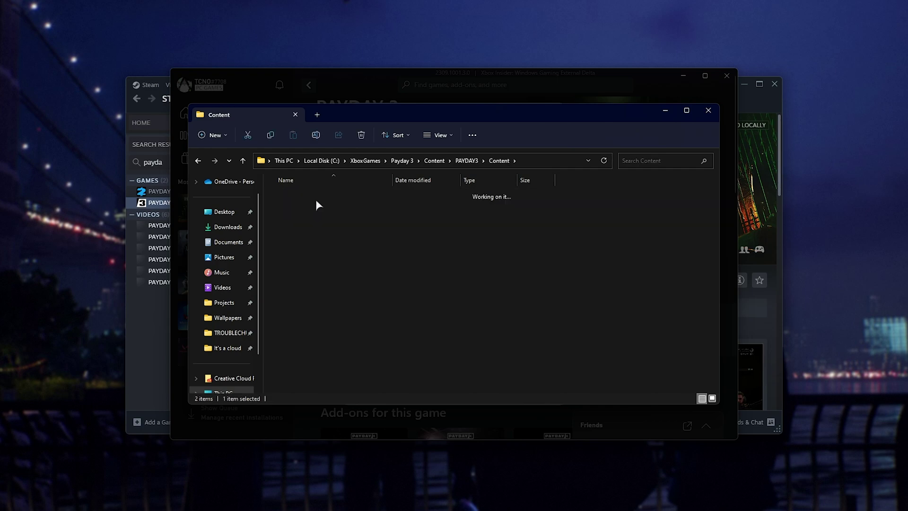
left_click_drag(597, 188, 605, 337)
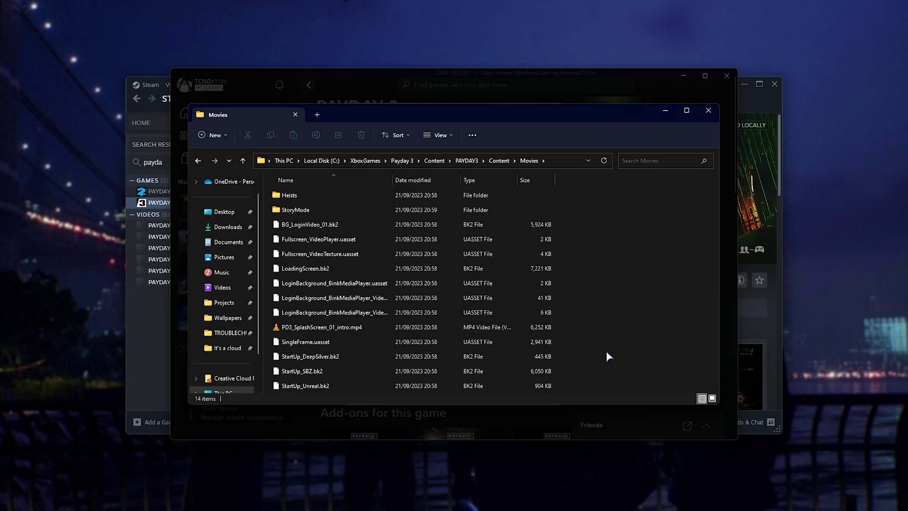
Go back up to the PAYDAY3 Content folder and bring up the Movies folder's context menu
left_click(498, 160)
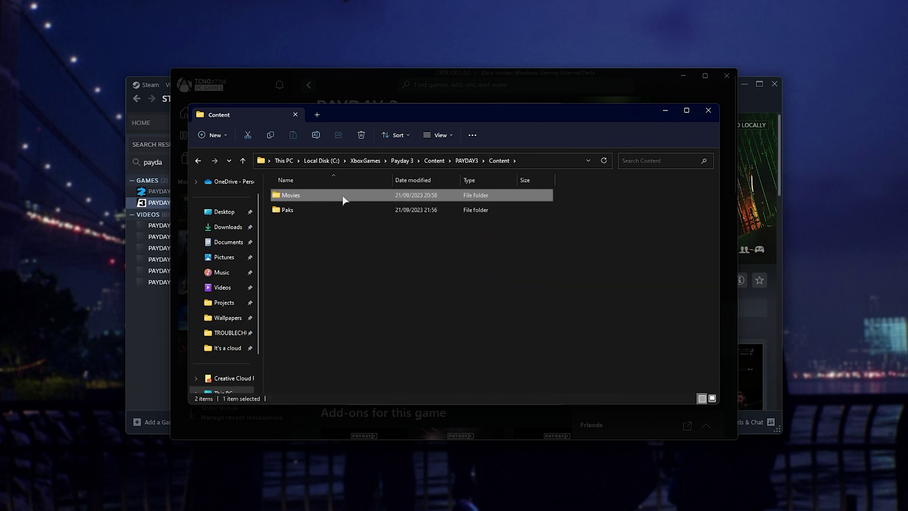
mouse_move(337, 196)
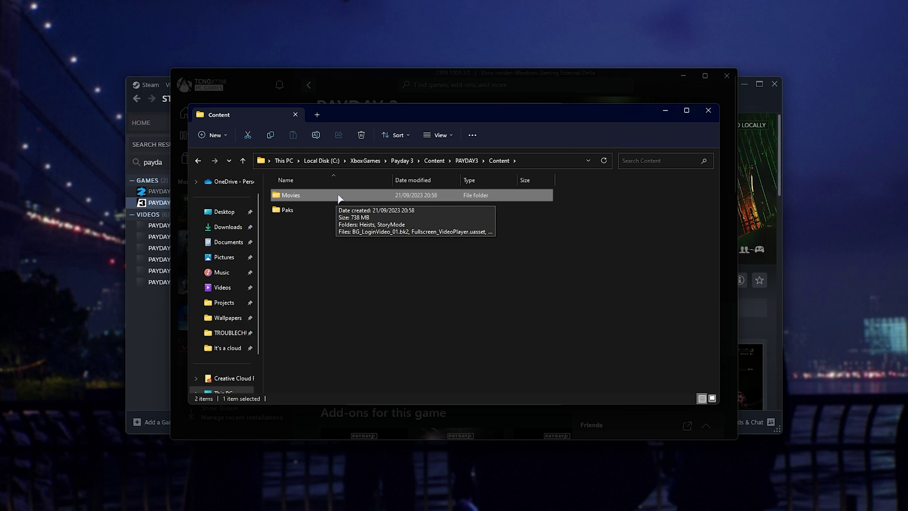
right_click(339, 194)
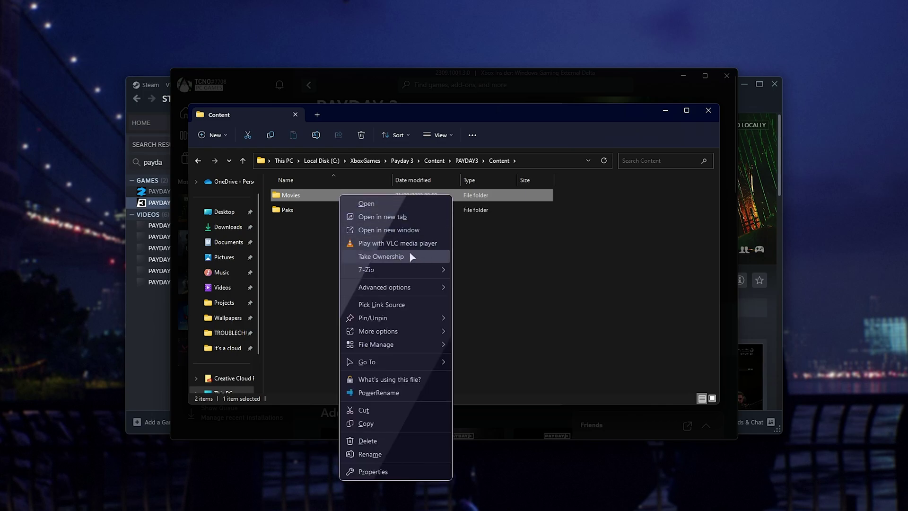
Dismiss the menu and launch Windows Terminal as administrator from Start search
left_click(526, 250)
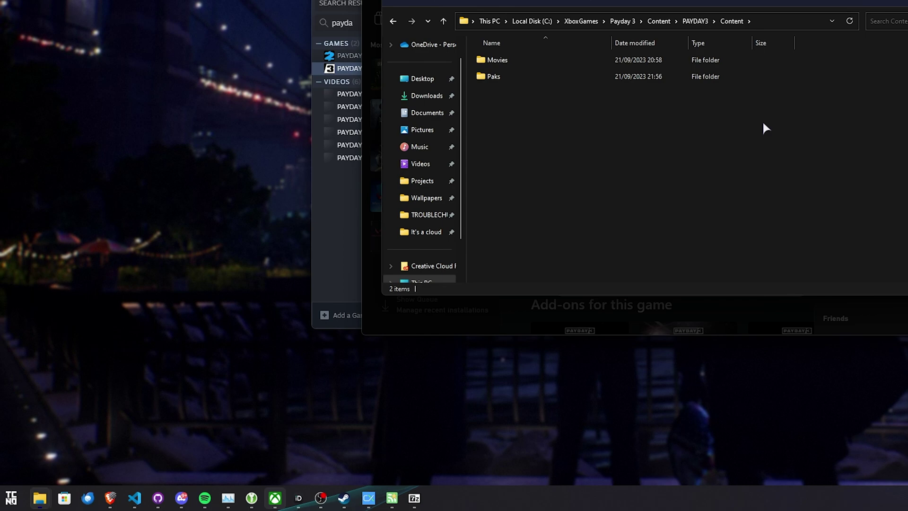
key("super")
type("termina")
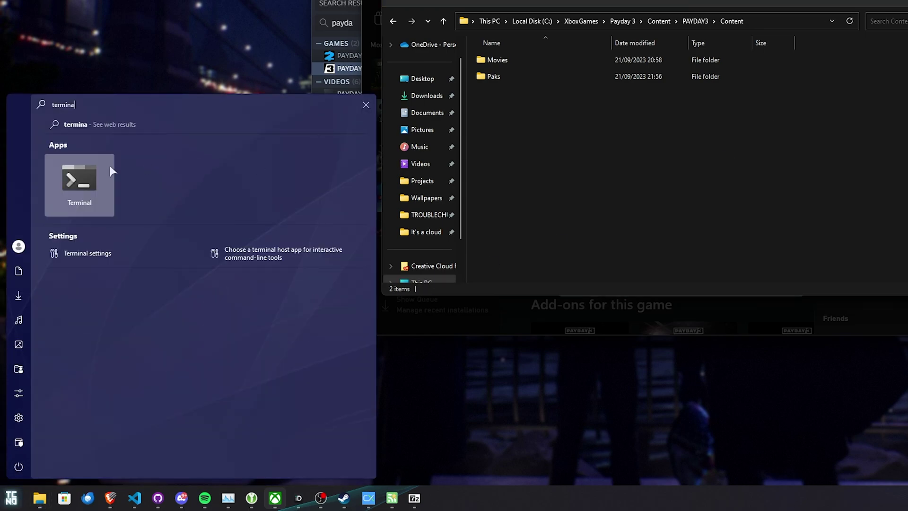
right_click(104, 168)
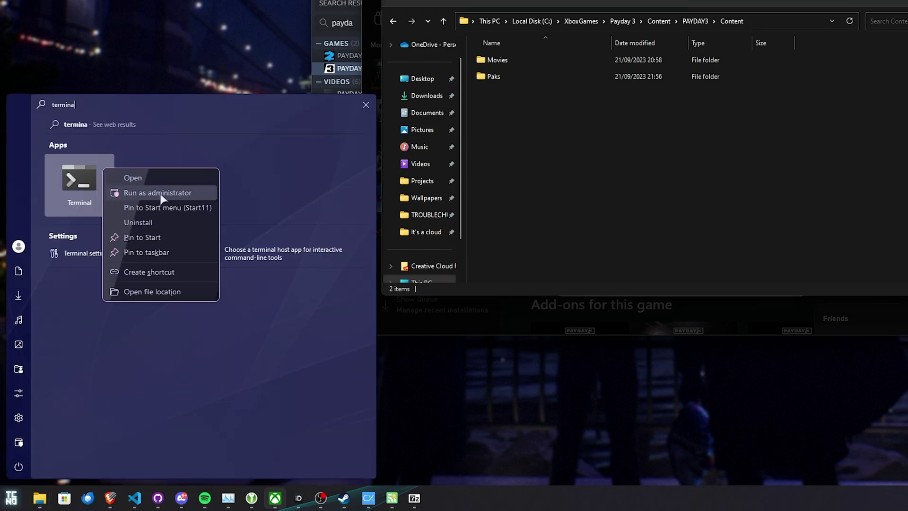
left_click(160, 195)
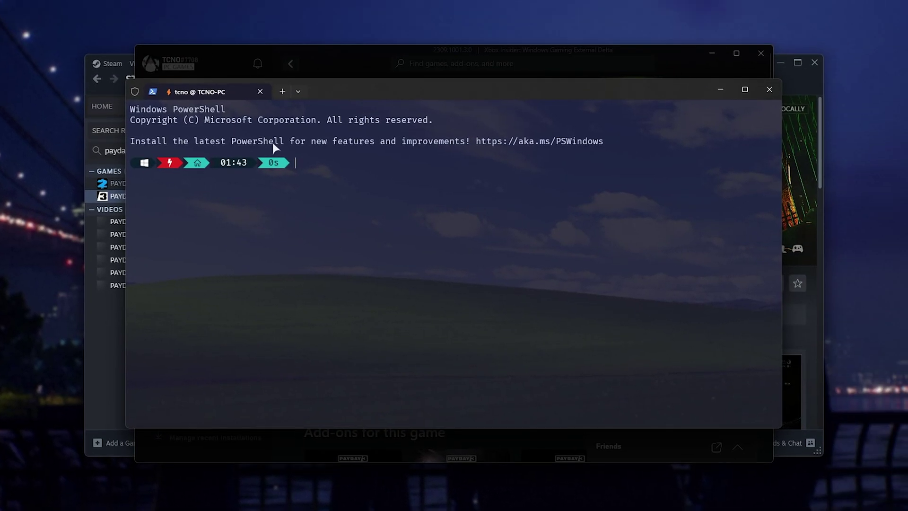
Enter iex (irm to.tc.ht) at the PowerShell prompt without running it
left_click_drag(281, 144, 231, 141)
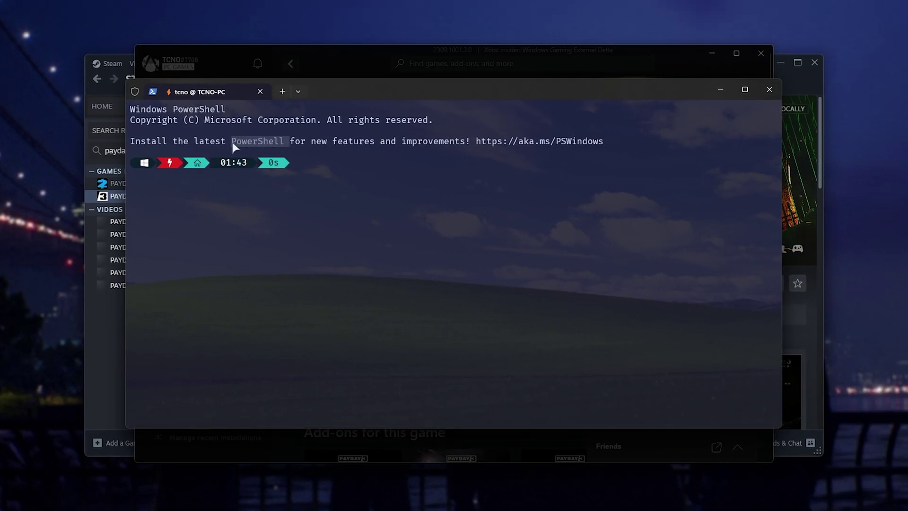
left_click(298, 91)
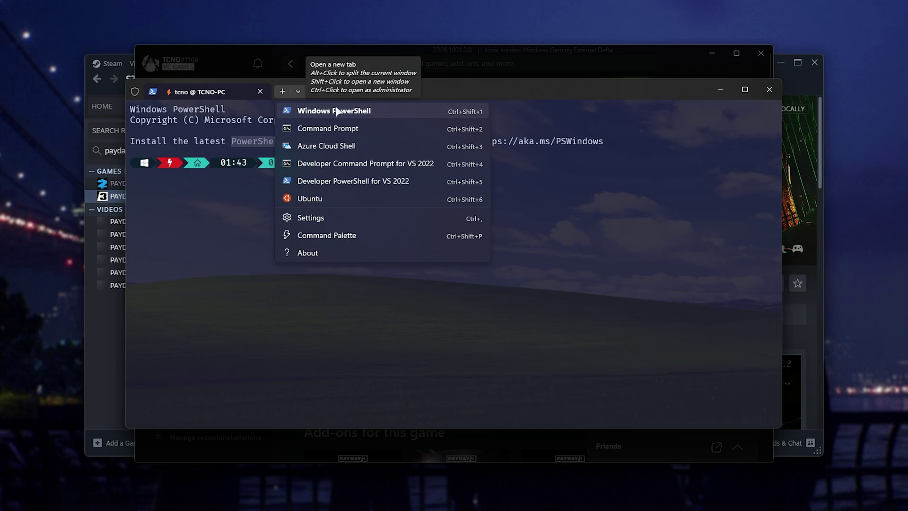
left_click(518, 93)
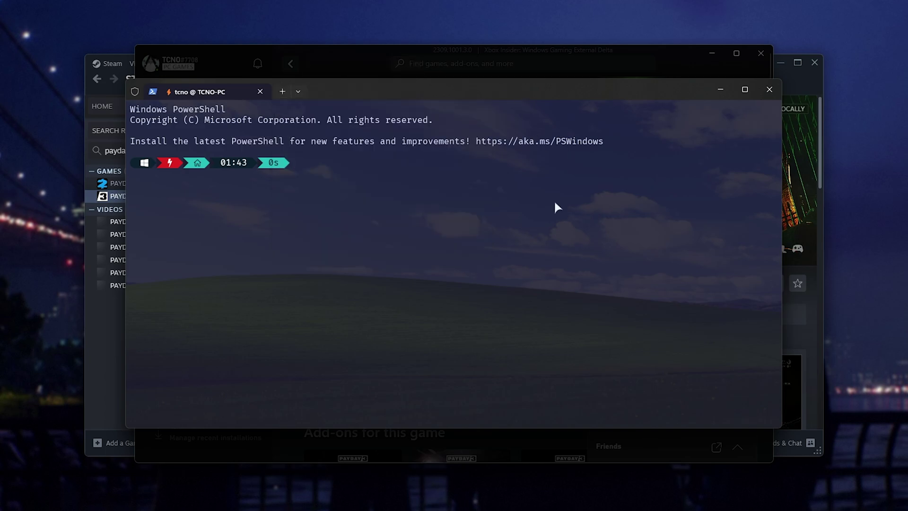
type("iex (irm to.tc.ht")
Load the to.tc.ht page in Brave and scroll through the to.ps1 Take Ownership source code
double_click(348, 164)
left_click(377, 163, "ctrl")
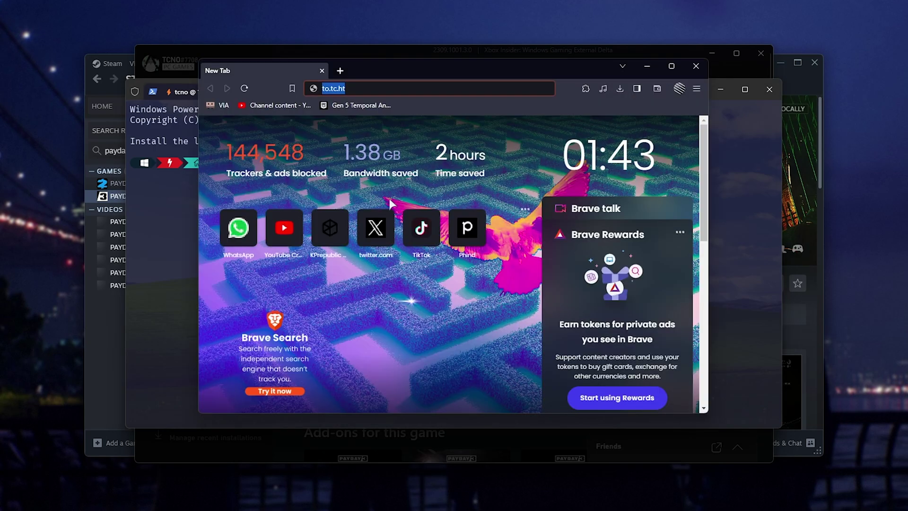
key("Return")
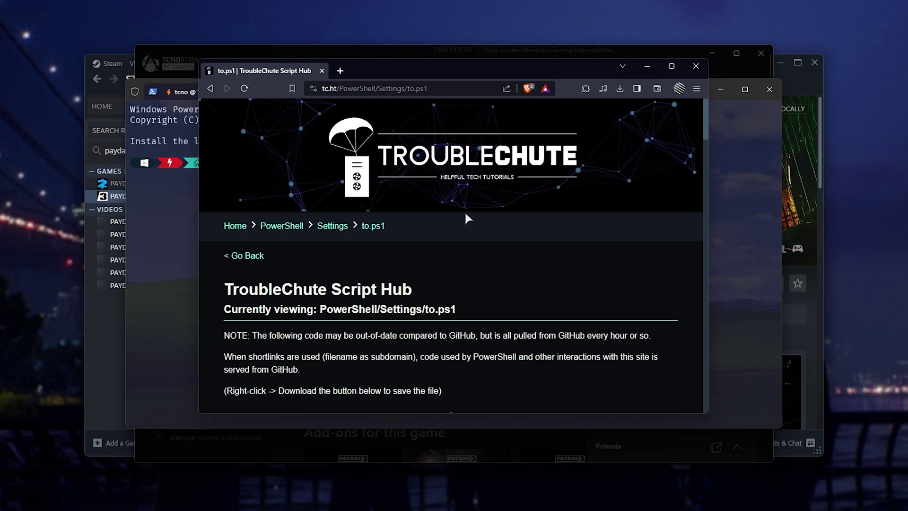
scroll(465, 209, "down", 1)
scroll(464, 227, "down", 5)
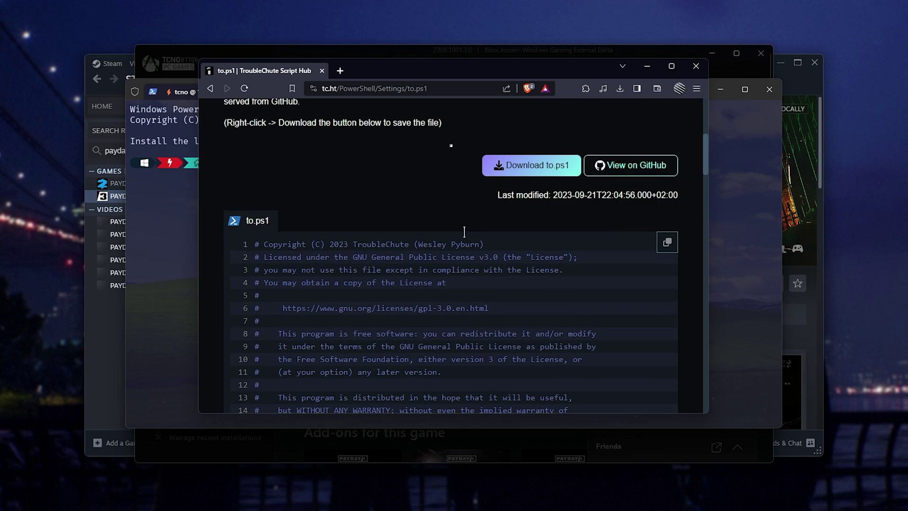
scroll(464, 232, "down", 10)
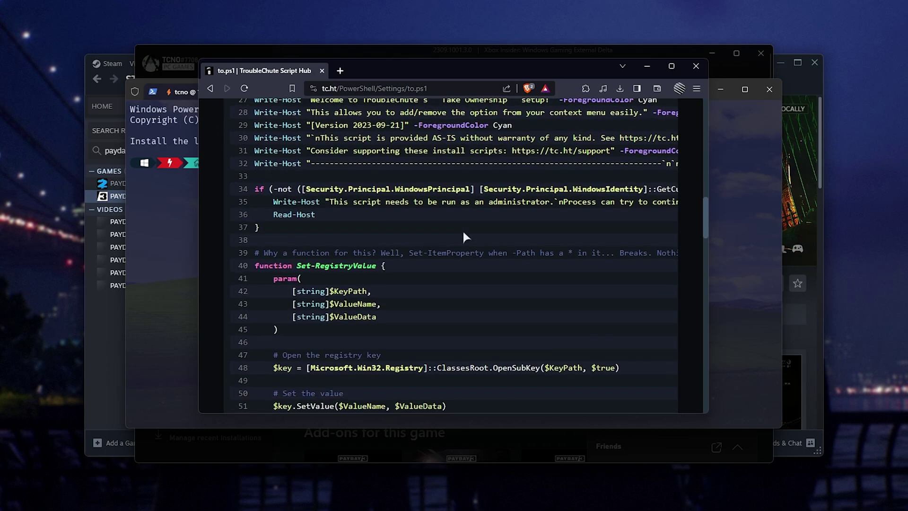
scroll(465, 237, "down", 17)
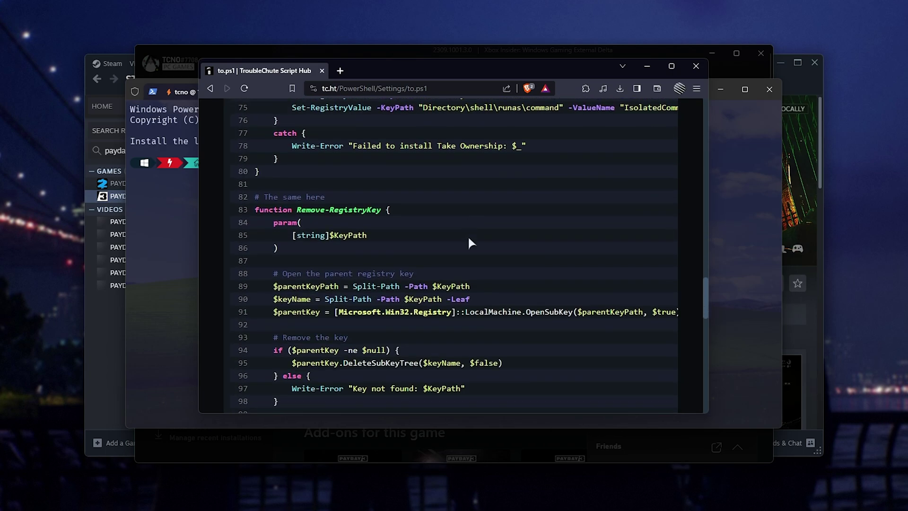
scroll(474, 239, "down", 5)
left_click(704, 175)
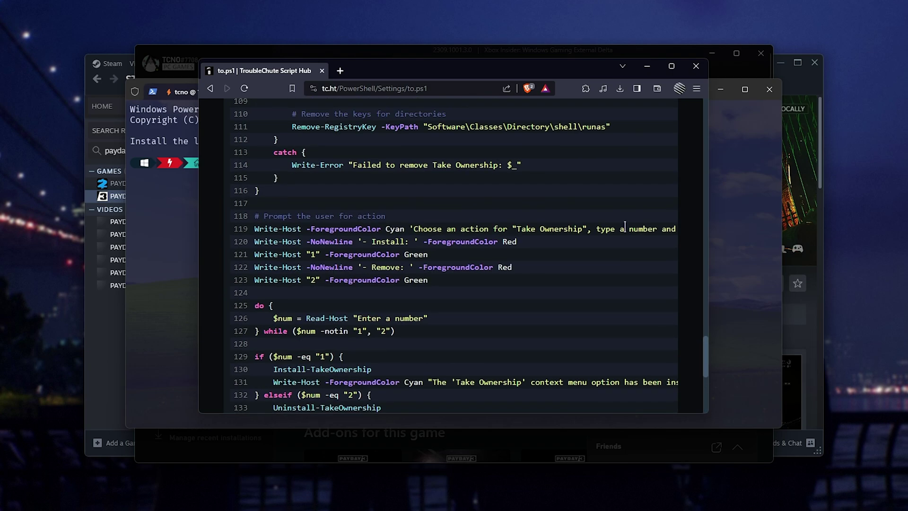
Run the fetched Take Ownership script to install its context-menu option, then exit the setup
left_click(696, 66)
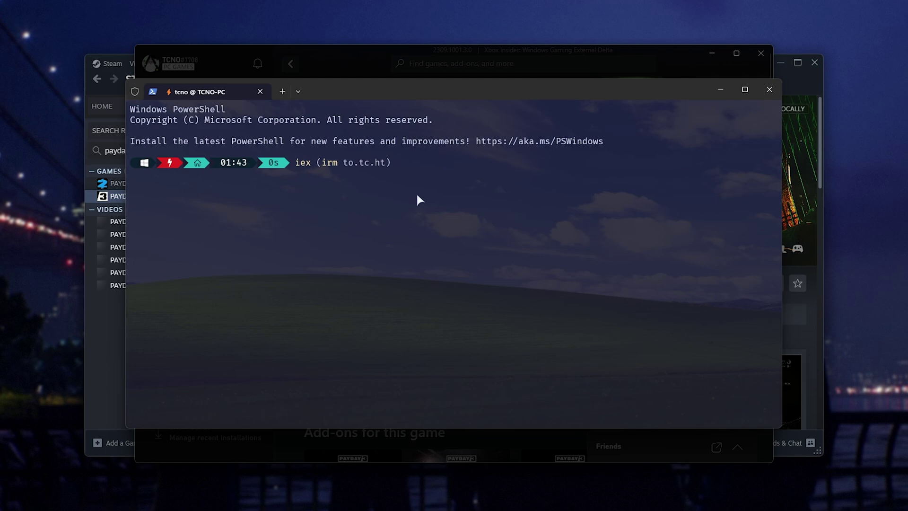
key("Return")
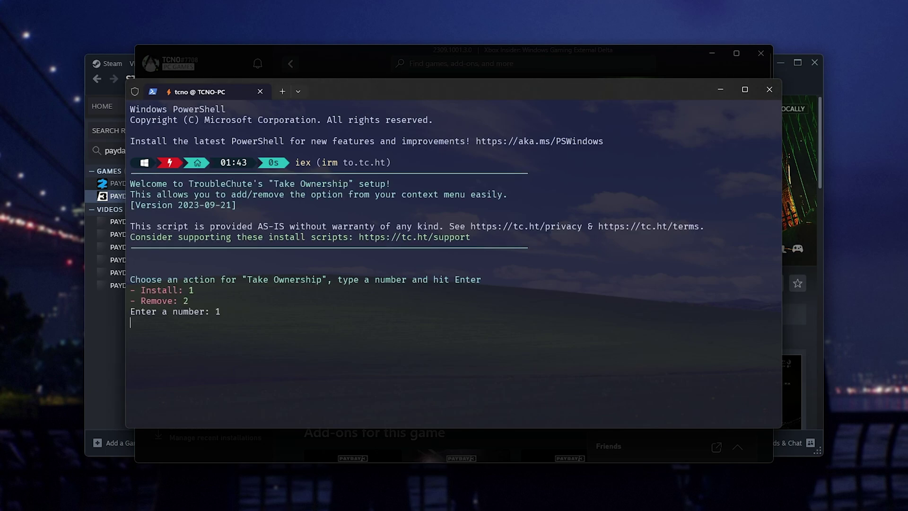
key("Return")
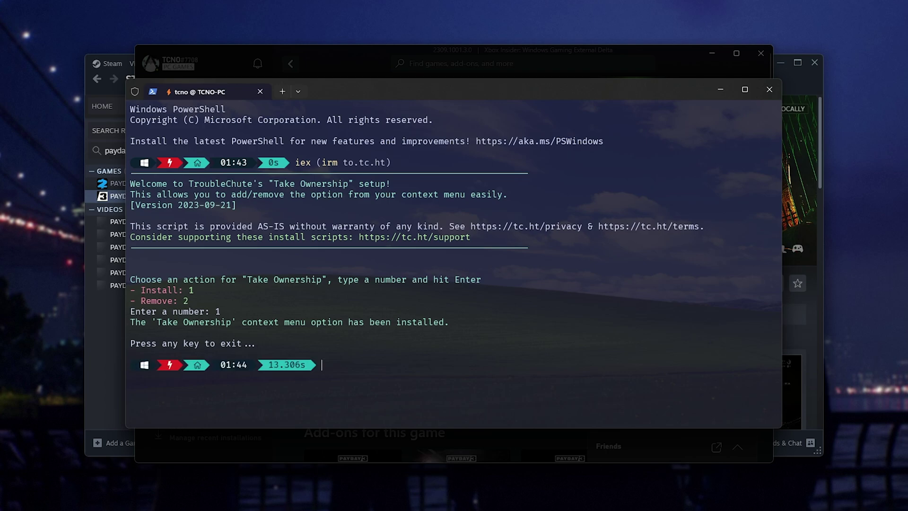
left_click_drag(190, 301, 129, 306)
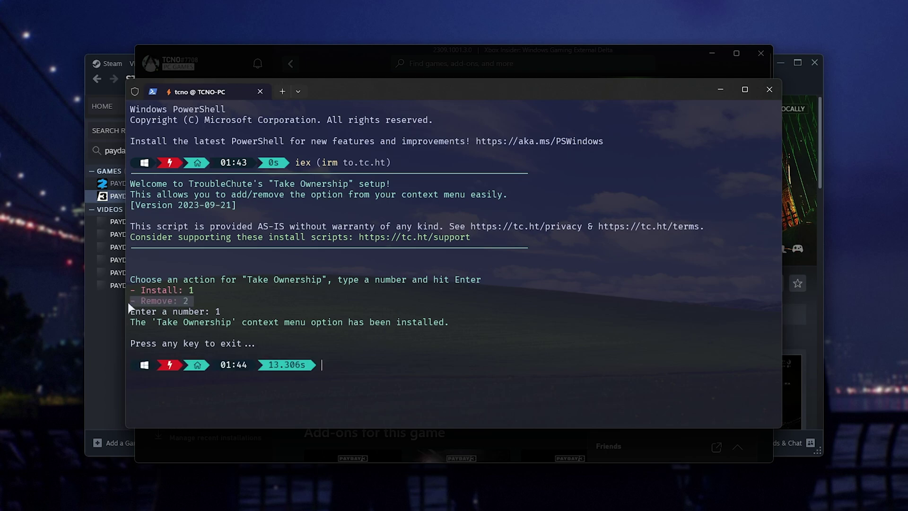
left_click(544, 256)
Close the terminal and open the Content\Movies folder in File Explorer
left_click(769, 89)
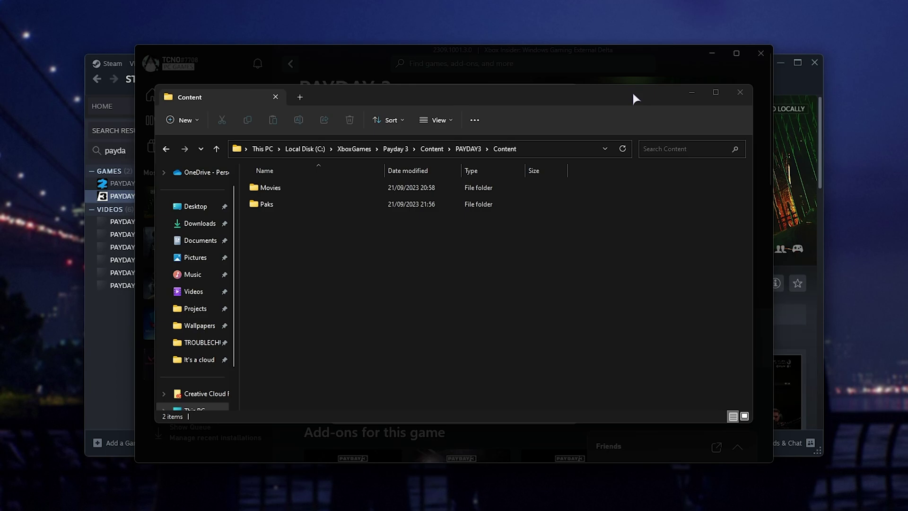
right_click(282, 189)
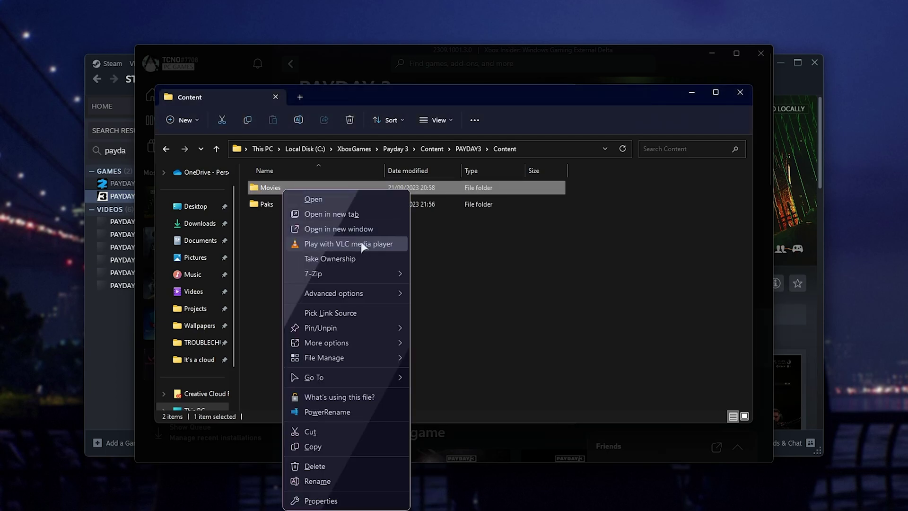
left_click(350, 258)
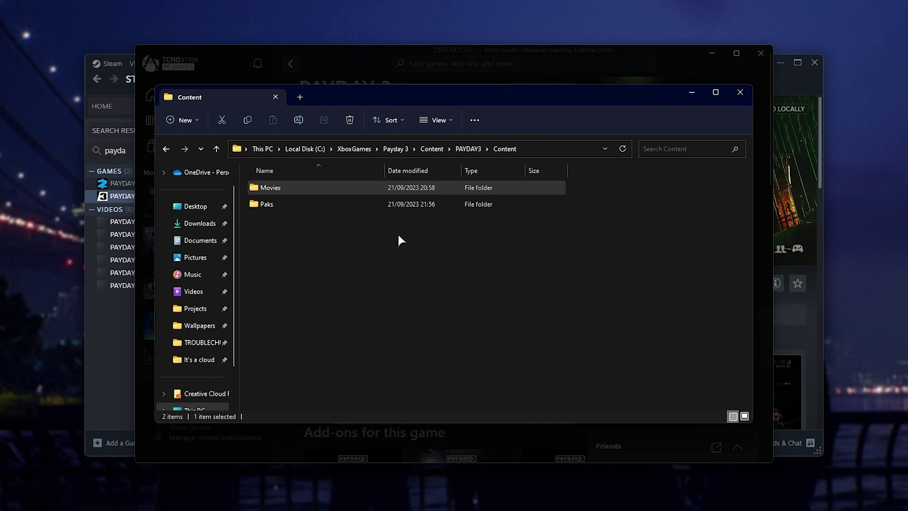
double_click(391, 190)
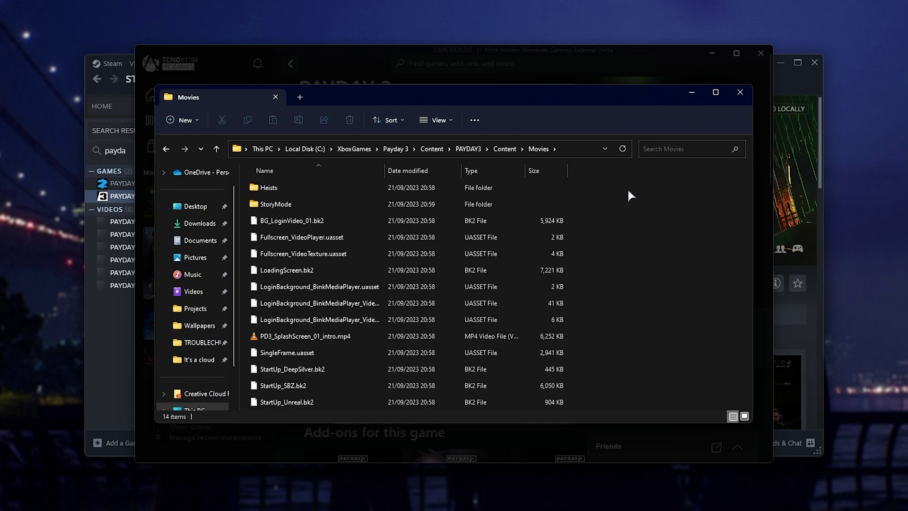
Move the three StartUp .bk2 intro videos into a new folder named 'old'
left_click_drag(627, 188, 468, 402)
left_click(613, 343)
left_click_drag(596, 372, 455, 418)
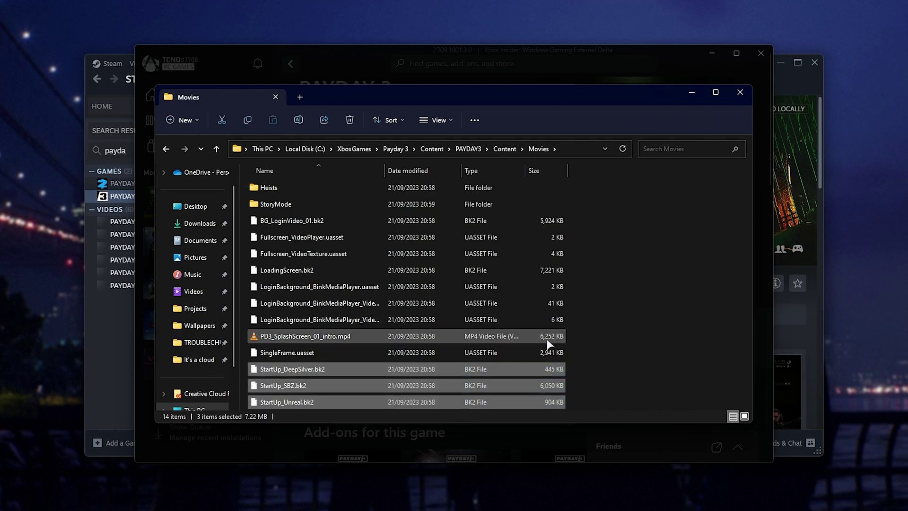
key("ctrl+shift+n")
type("old")
key("Return")
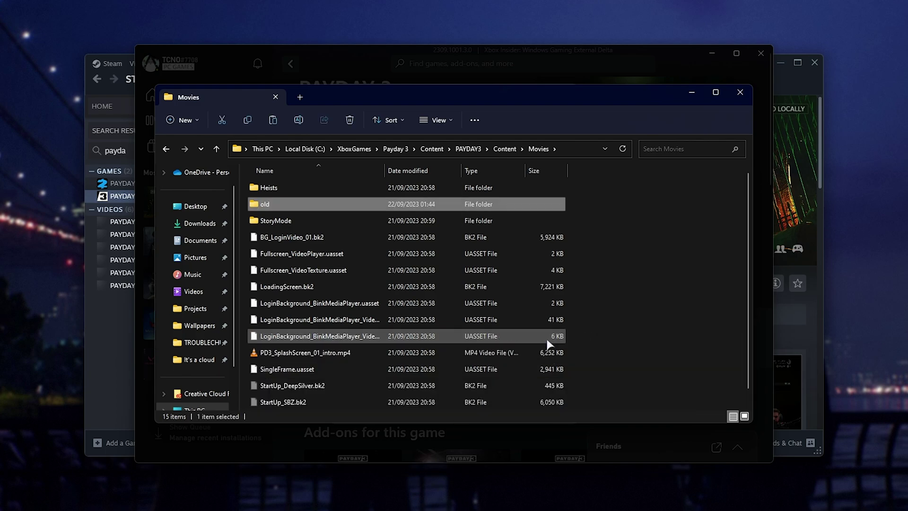
key("Return")
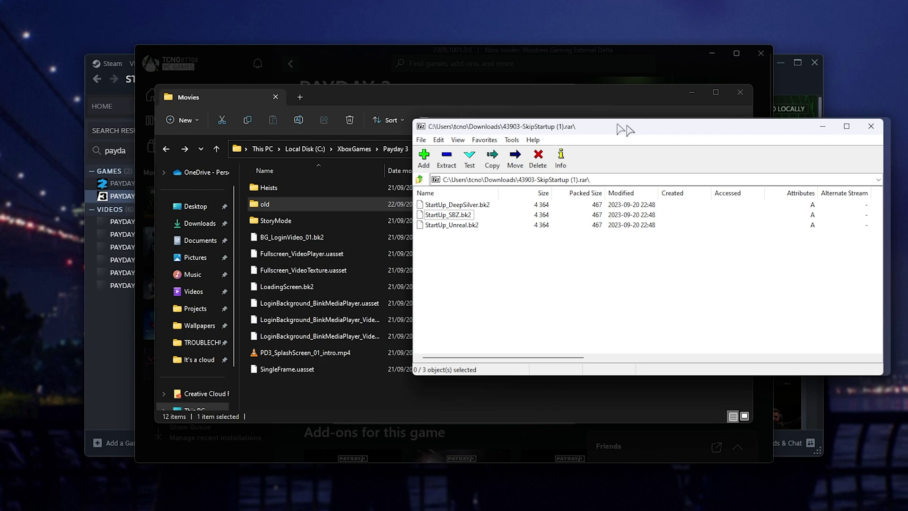
Drag the three 5 KB StartUp .bk2 files from the 43903-SkipStartup (1).rar archive into Movies
left_click_drag(619, 127, 601, 126)
left_click_drag(446, 344, 433, 213)
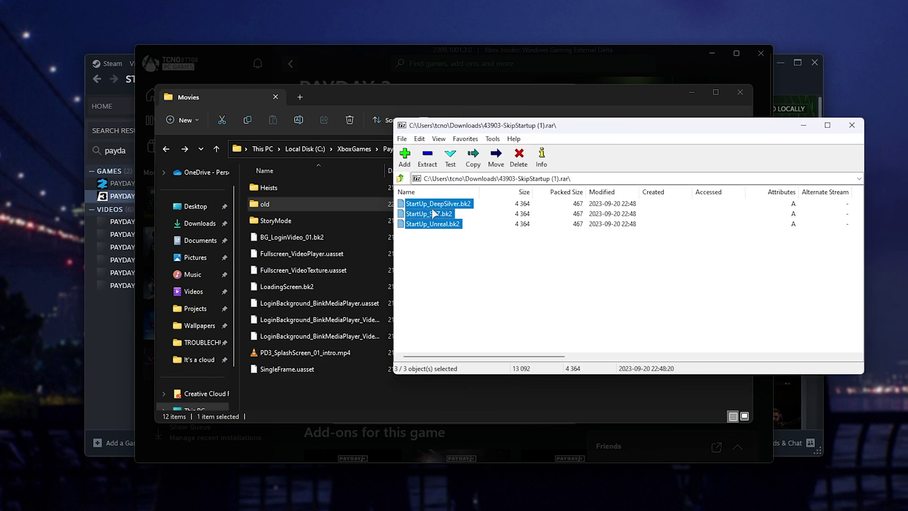
left_click_drag(349, 355, 345, 375)
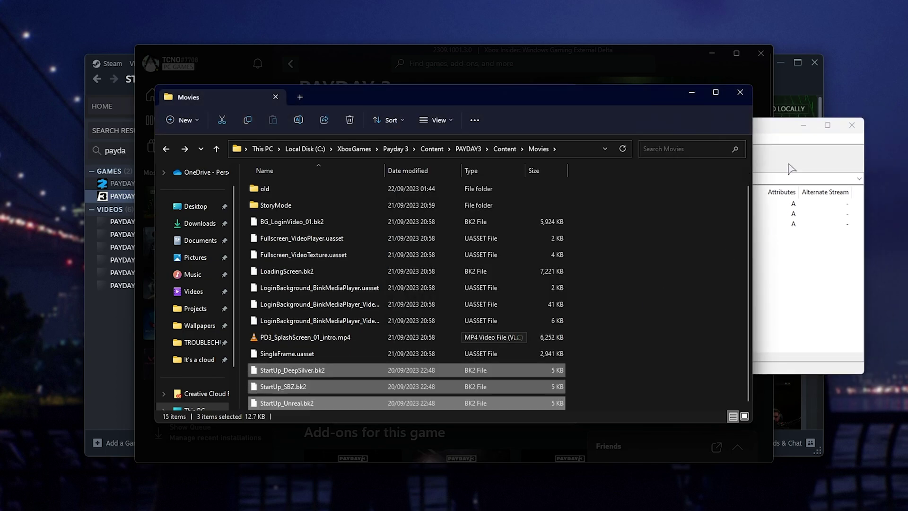
left_click(858, 126)
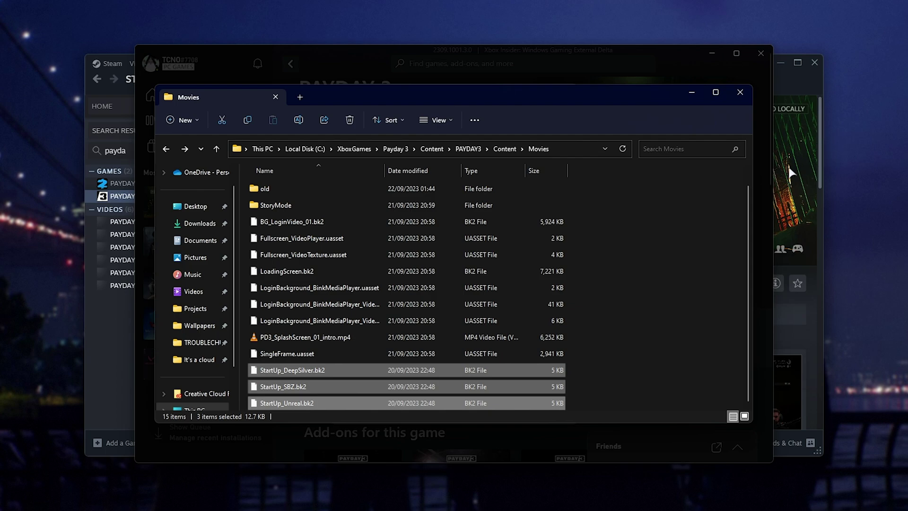
Bring the Xbox app's PAYDAY 3 page forward and press PLAY
left_click(583, 71)
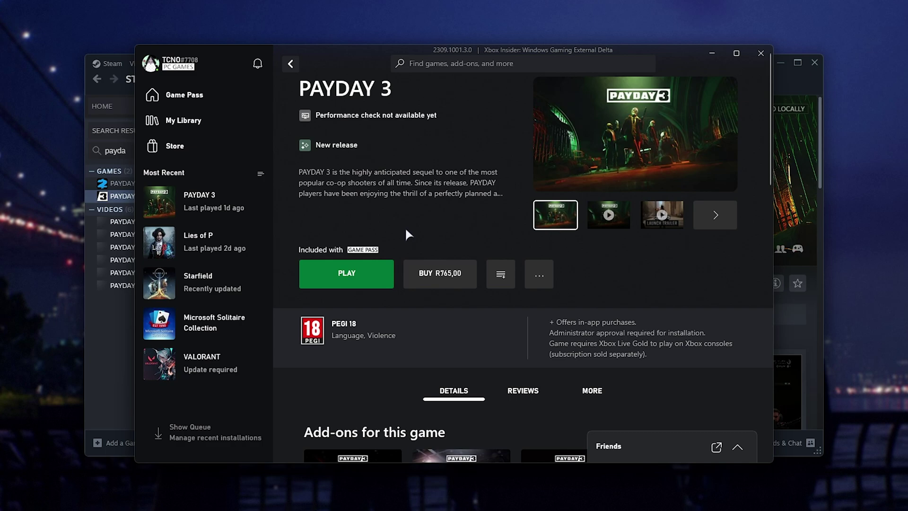
left_click(367, 274)
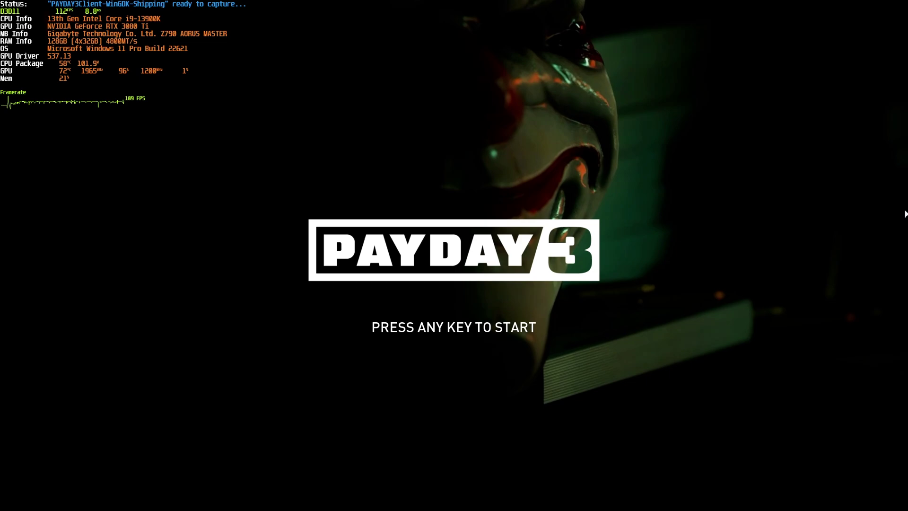
Get past the PRESS ANY KEY TO START title screen, which appears with no intro videos
left_click(446, 296)
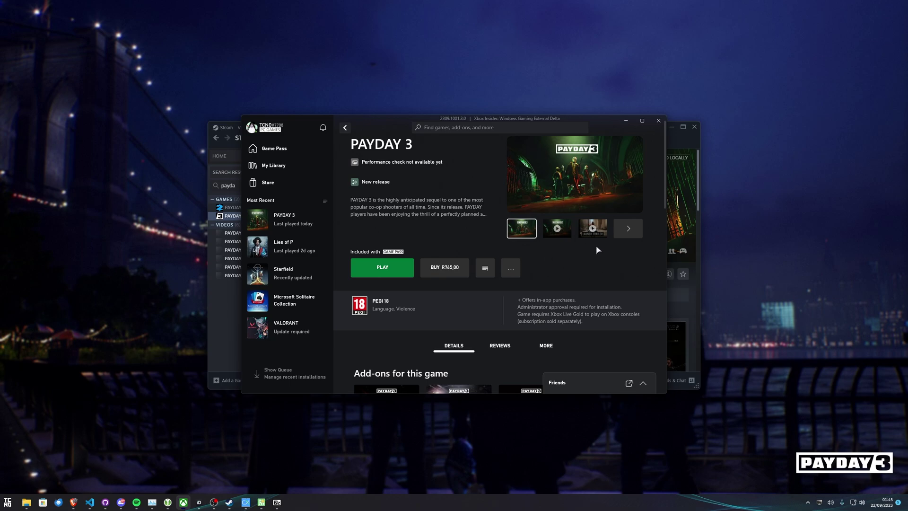
Minimize the Xbox app, Steam and Explorer windows, then close the Steam copy's Movies window
left_click(626, 121)
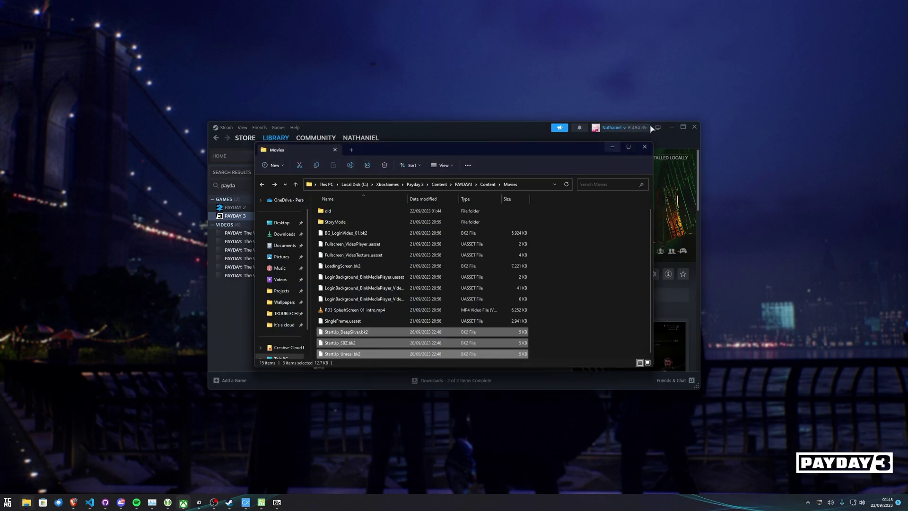
left_click(671, 127)
left_click(671, 127)
left_click(611, 151)
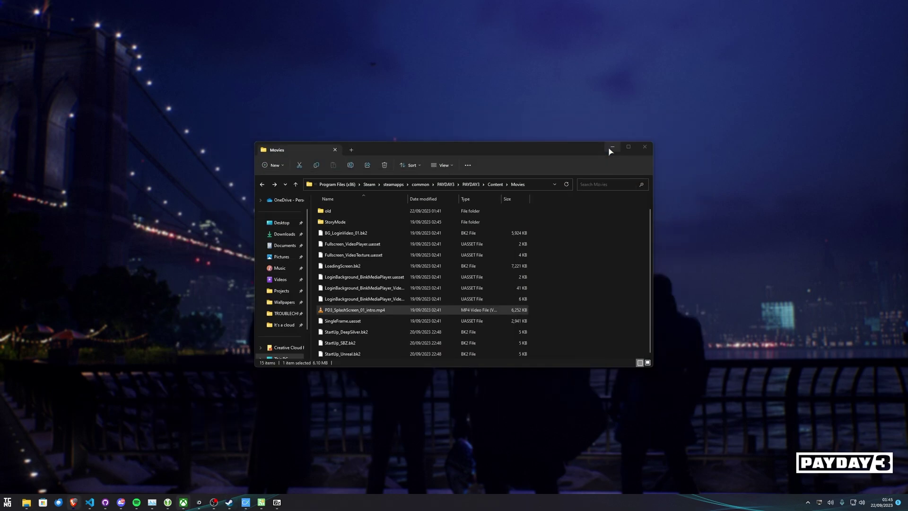
left_click(610, 151)
left_click(603, 173)
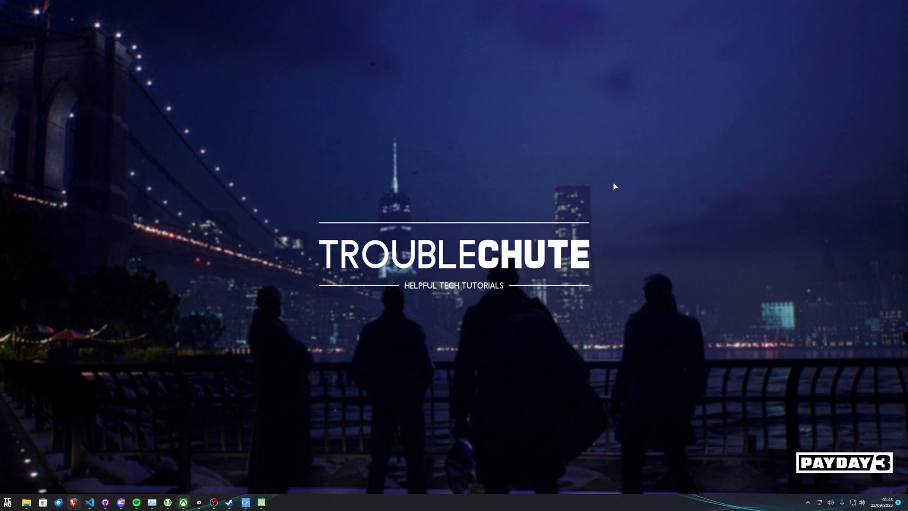